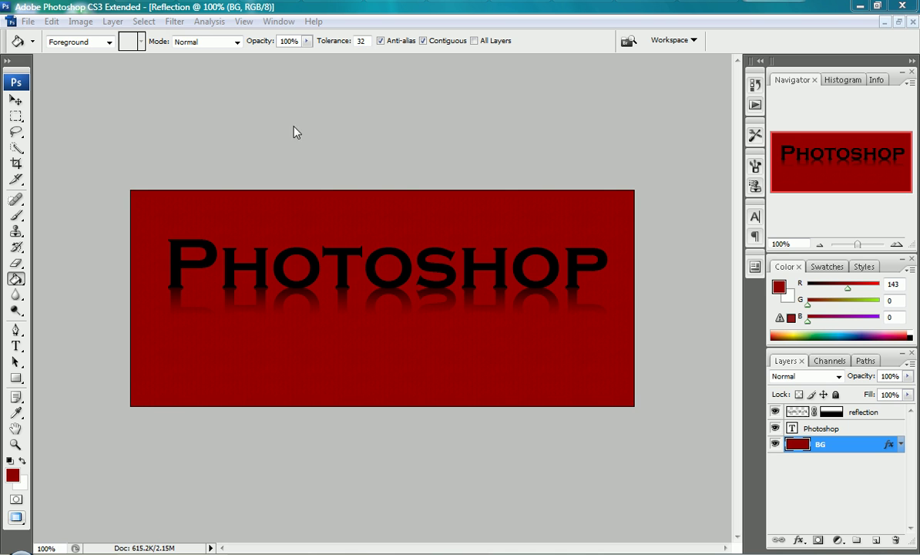
- Start a new 700×300 px, 72 ppi document named Reflection Text with a Transparent background
{"action": "left_click", "coordinate": [28, 23]}
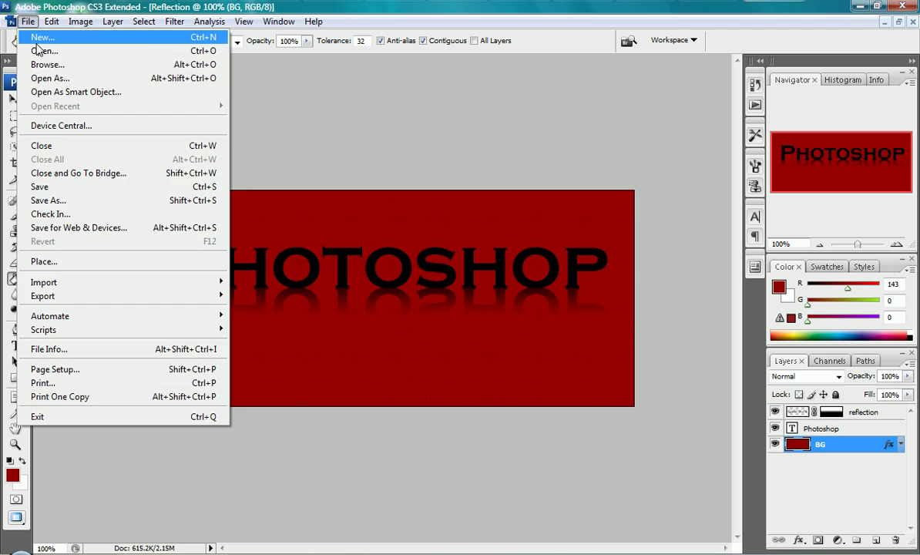
{"action": "left_click", "coordinate": [39, 37]}
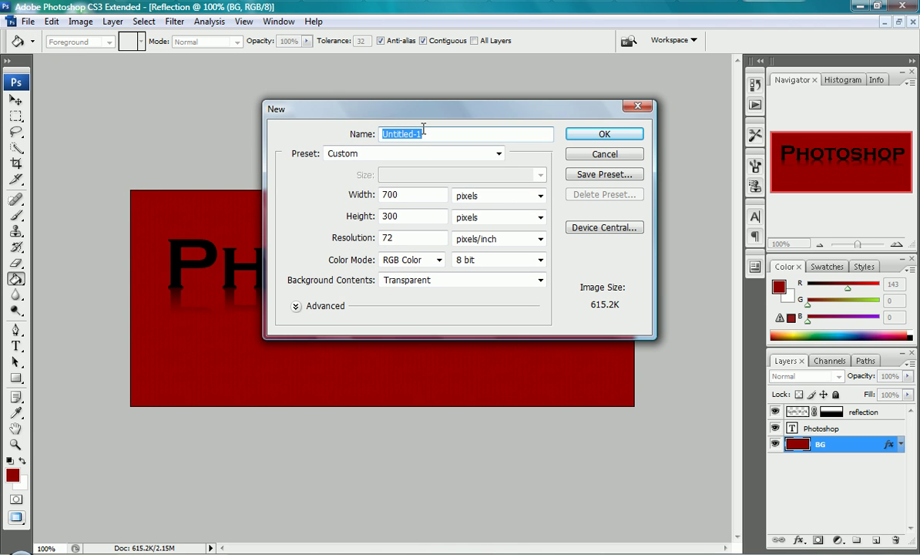
{"action": "type", "text": "Reflectiopn Text"}
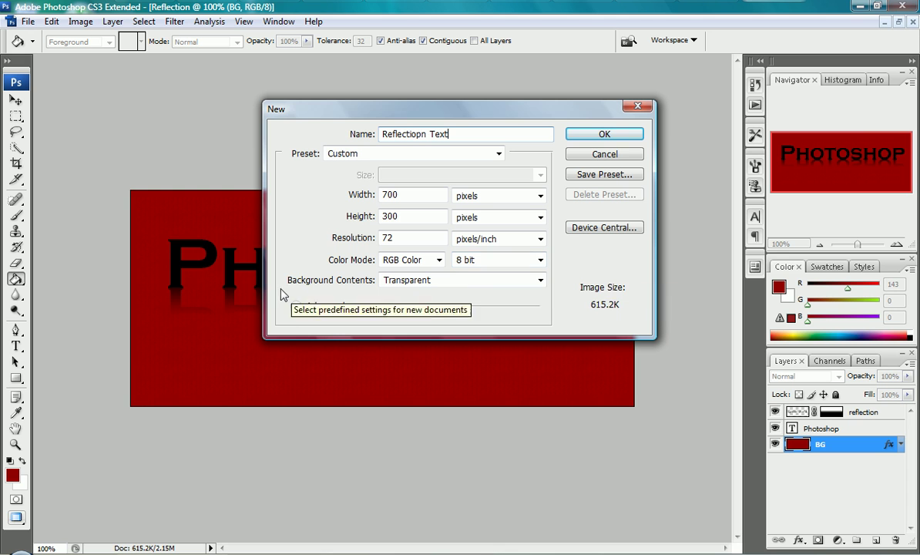
{"action": "left_click", "coordinate": [429, 282]}
{"action": "left_click", "coordinate": [427, 291]}
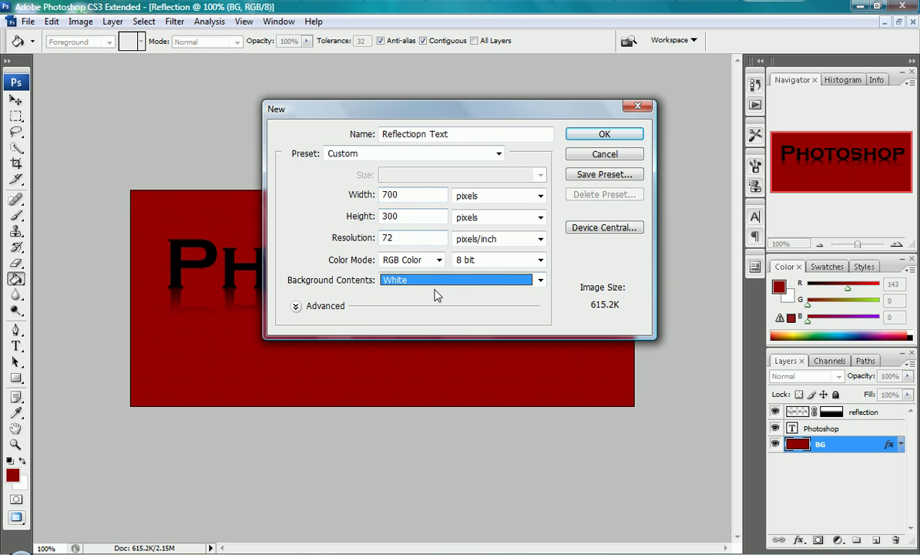
{"action": "left_click", "coordinate": [412, 280]}
{"action": "left_click", "coordinate": [394, 316]}
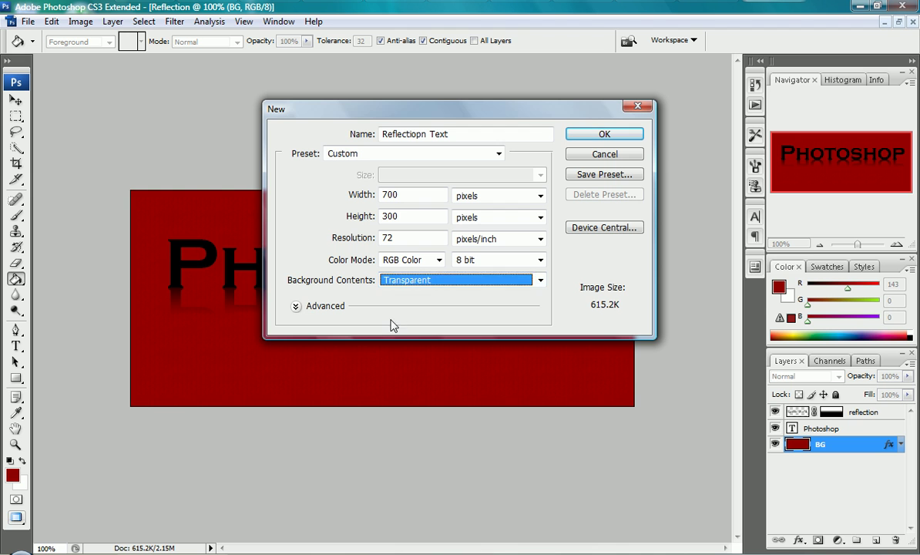
- Leave the advanced colour profile unchanged, fix the typo in the name, and create the document
{"action": "left_click", "coordinate": [296, 306]}
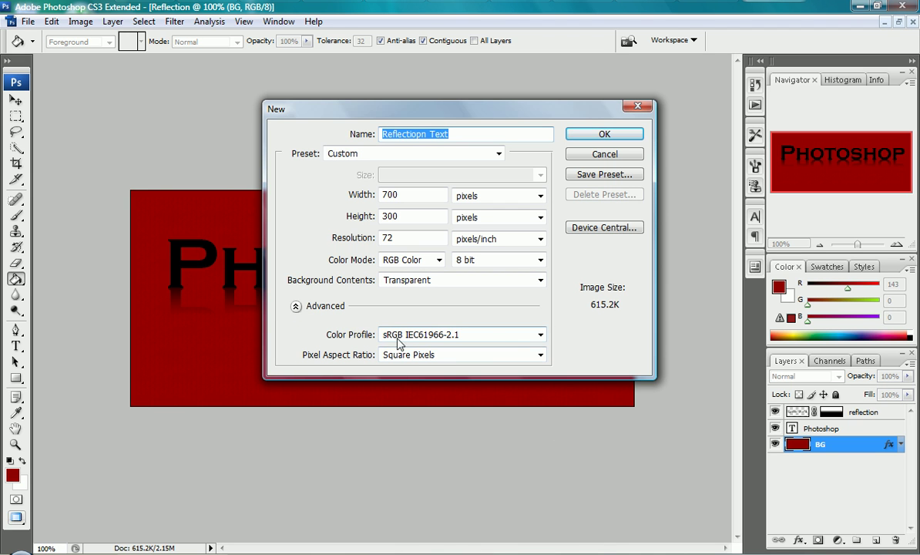
{"action": "left_click", "coordinate": [541, 335]}
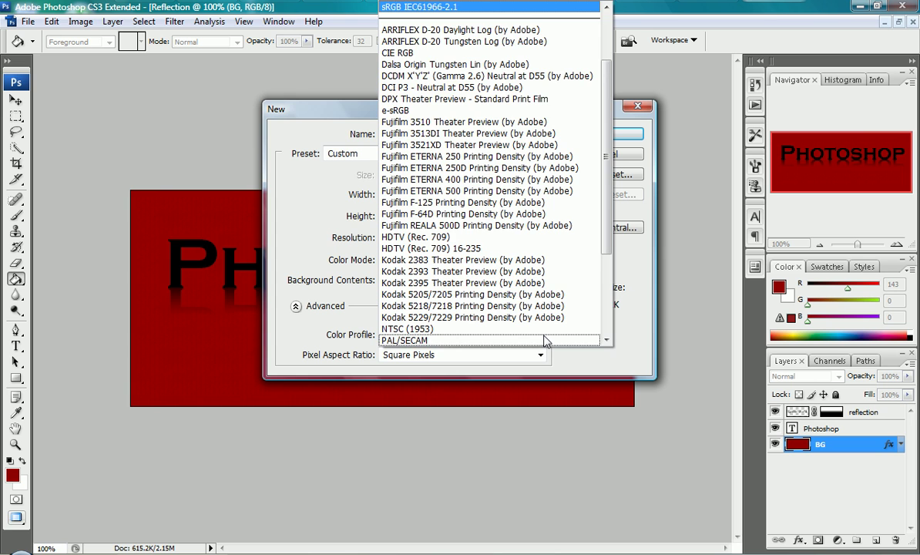
{"action": "key", "text": "Escape"}
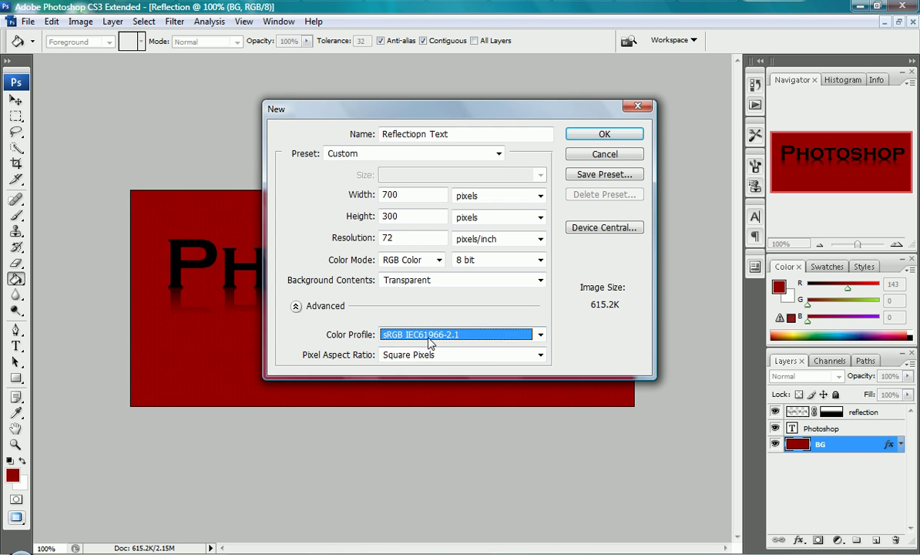
{"action": "left_click", "coordinate": [296, 307]}
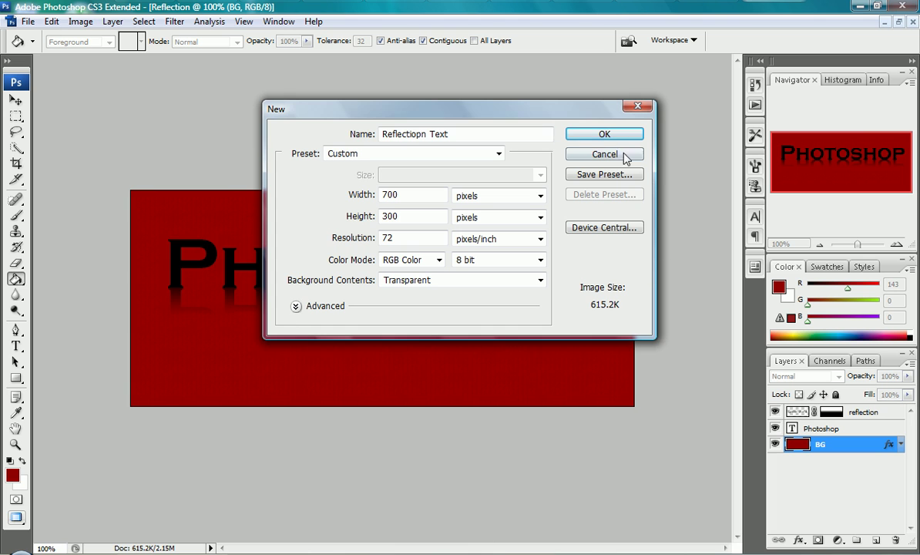
{"action": "left_click", "coordinate": [426, 134]}
{"action": "key", "text": "BackSpace"}
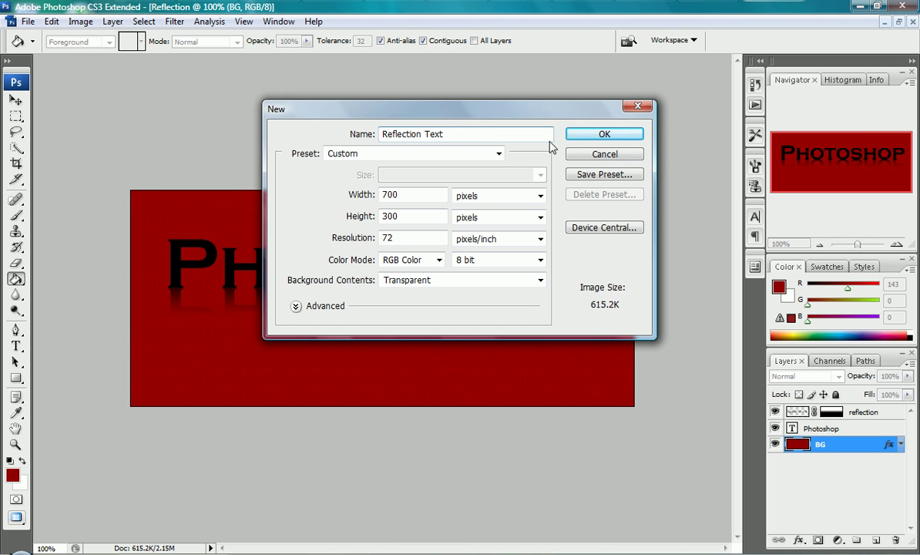
{"action": "left_click", "coordinate": [601, 137]}
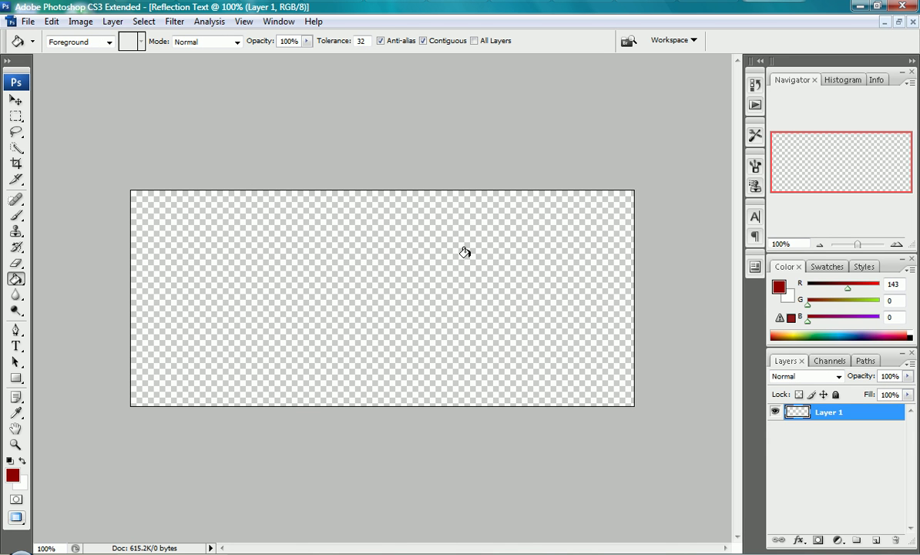
- Rename Layer 1 in the Layers panel to 'BG'
{"action": "double_click", "coordinate": [827, 414]}
{"action": "type", "text": "BG"}
{"action": "key", "text": "Return"}
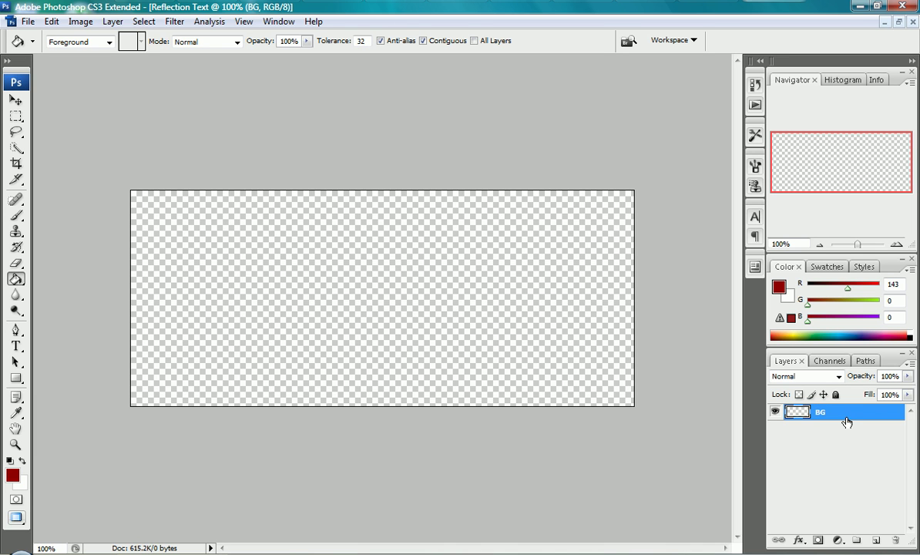
{"action": "left_click", "coordinate": [12, 474]}
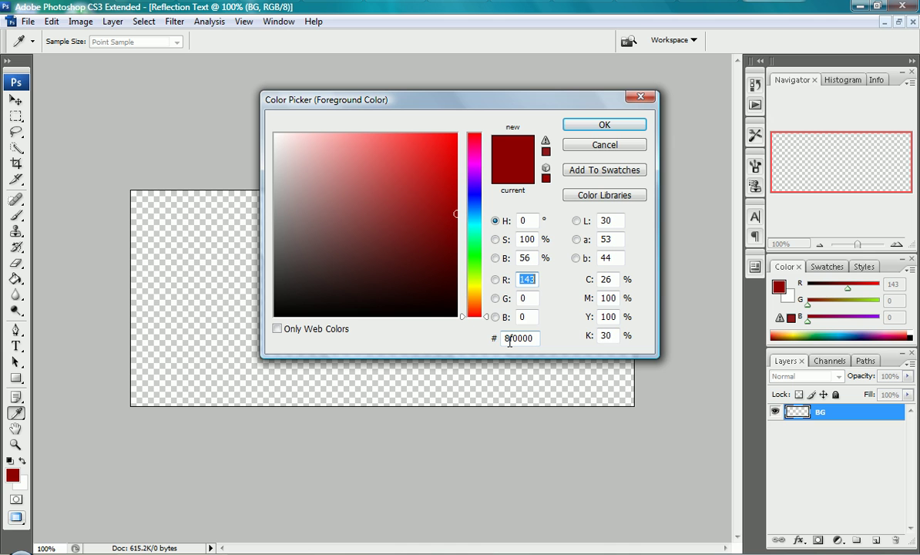
{"action": "left_click_drag", "start_coordinate": [502, 339], "coordinate": [535, 338]}
{"action": "left_click", "coordinate": [535, 337]}
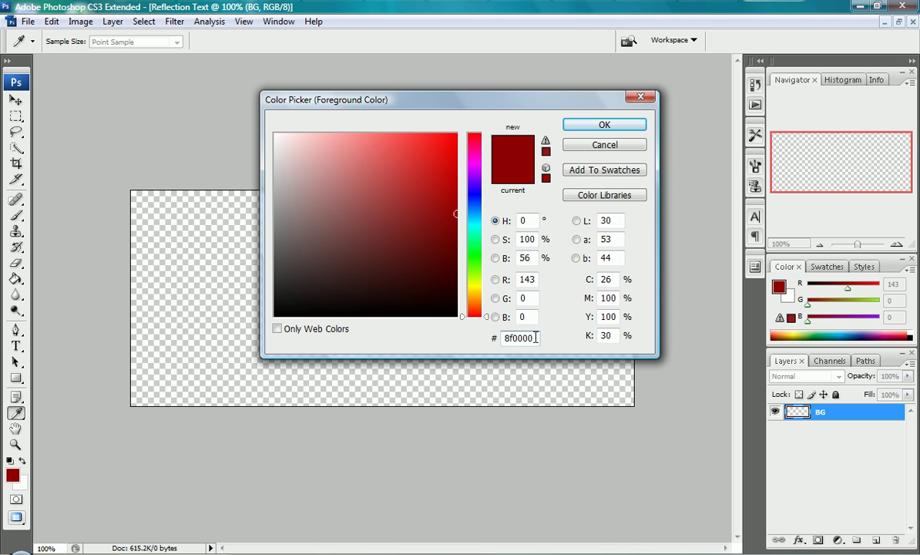
{"action": "left_click", "coordinate": [605, 125]}
{"action": "key", "text": "g"}
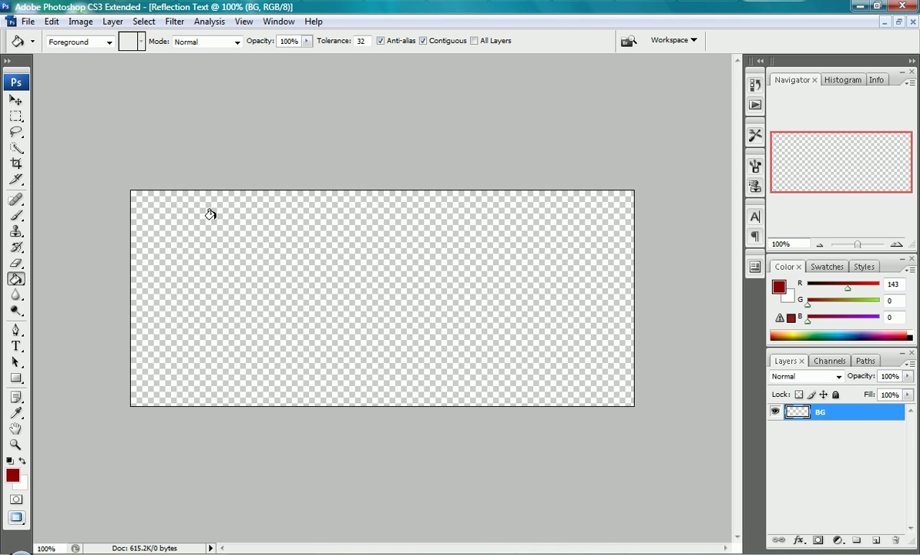
- Fill the empty BG layer with dark red using the Paint Bucket Tool
{"action": "left_click", "coordinate": [17, 280]}
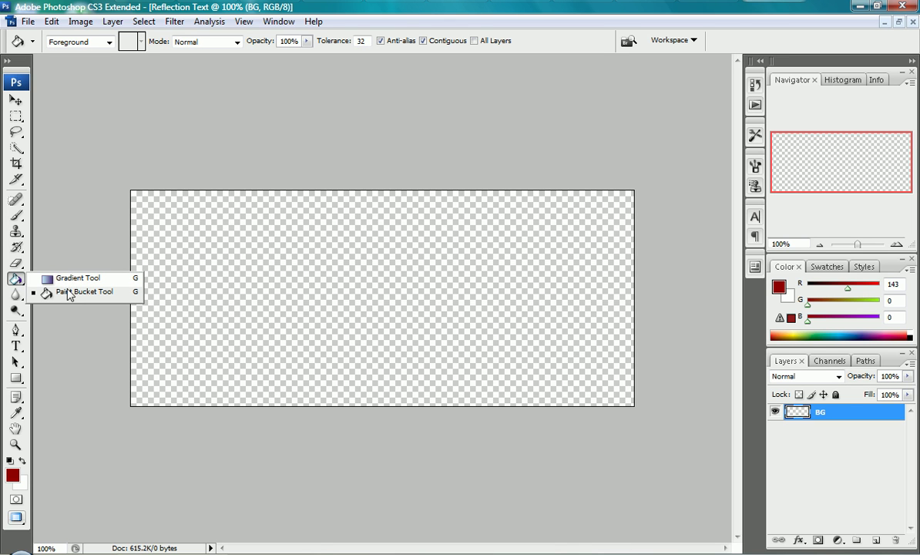
{"action": "left_click", "coordinate": [69, 296]}
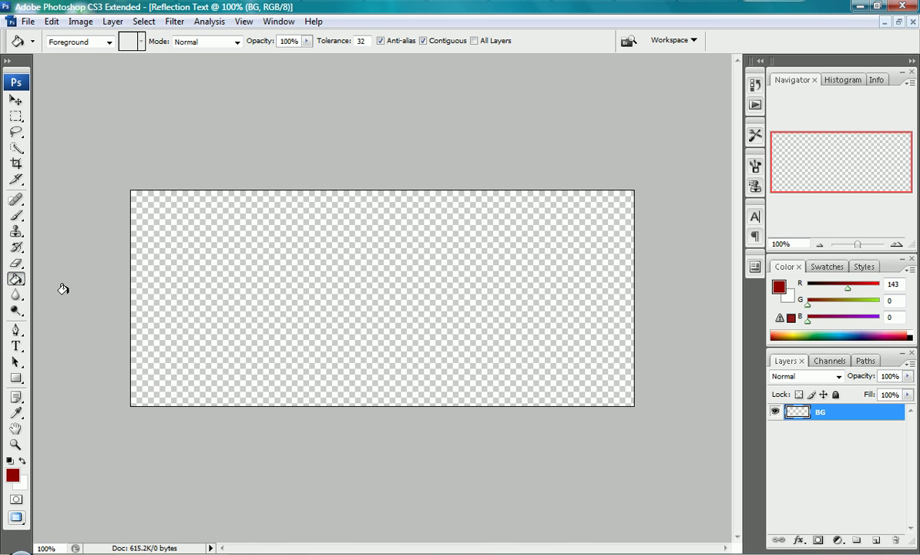
{"action": "left_click", "coordinate": [335, 293]}
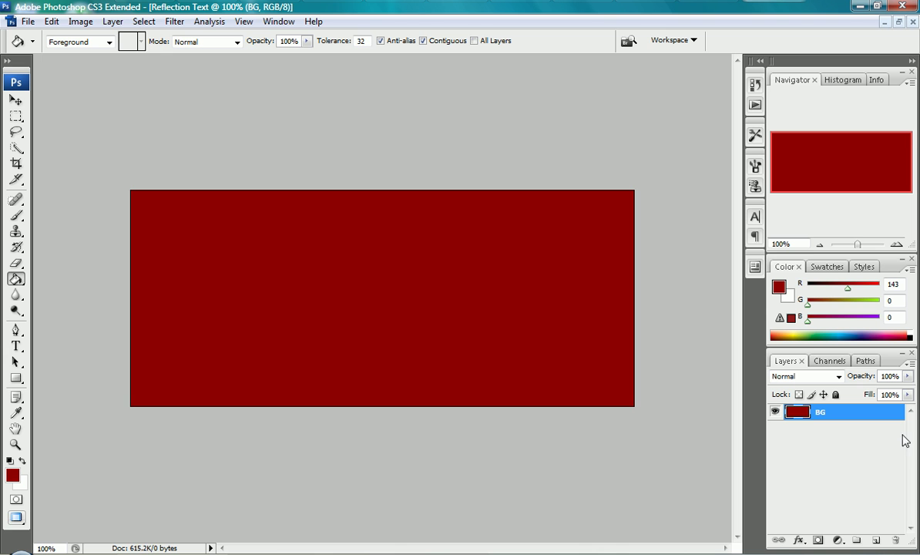
- Add a Pattern Overlay to the BG layer using the blue fabric texture pattern
{"action": "left_click", "coordinate": [113, 22]}
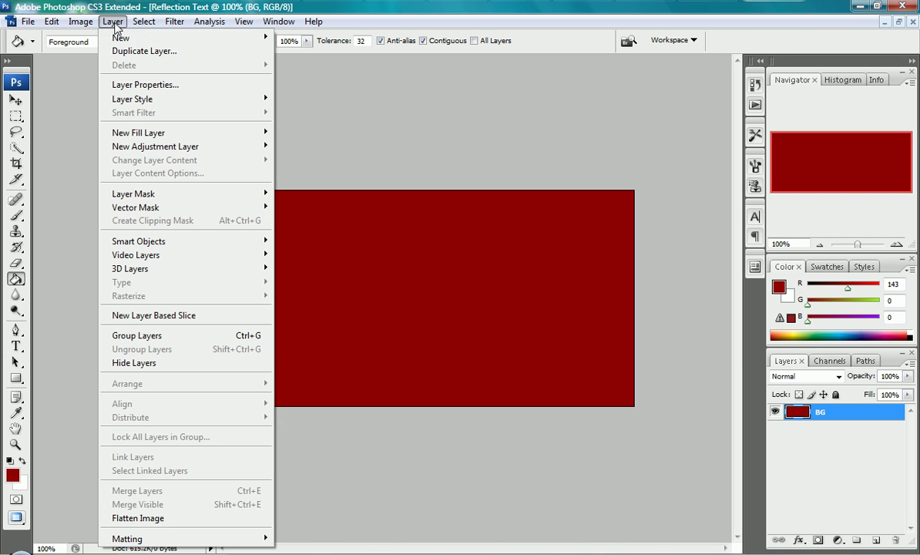
{"action": "mouse_move", "coordinate": [252, 100]}
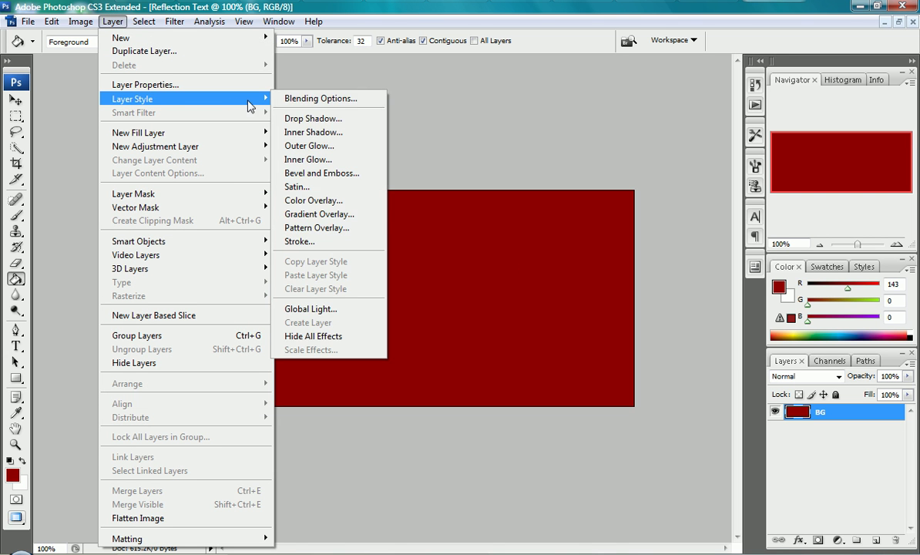
{"action": "left_click", "coordinate": [306, 228]}
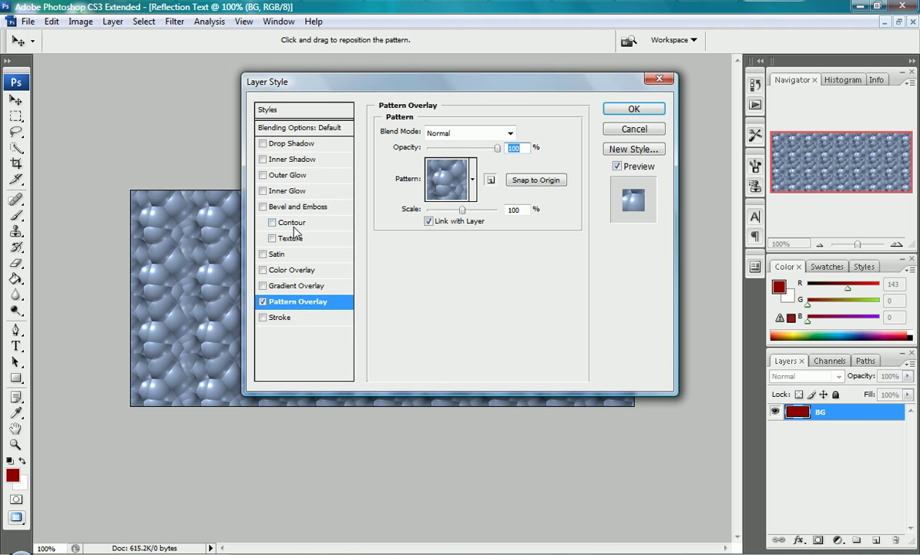
{"action": "left_click", "coordinate": [473, 180]}
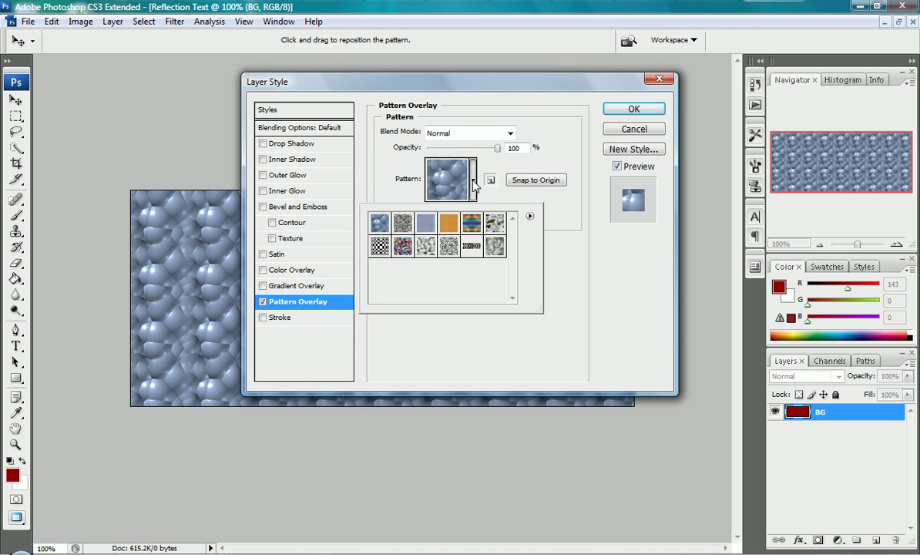
{"action": "left_click", "coordinate": [427, 225]}
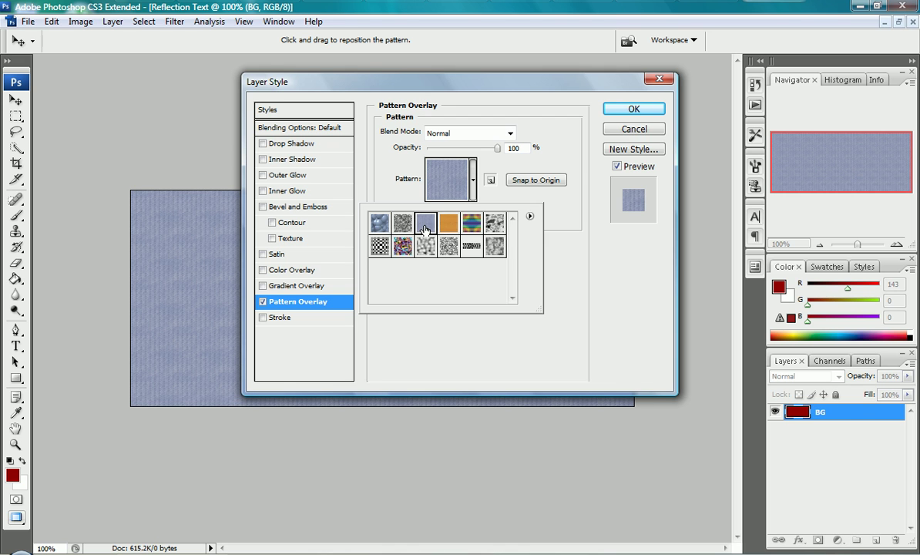
{"action": "left_click", "coordinate": [571, 235]}
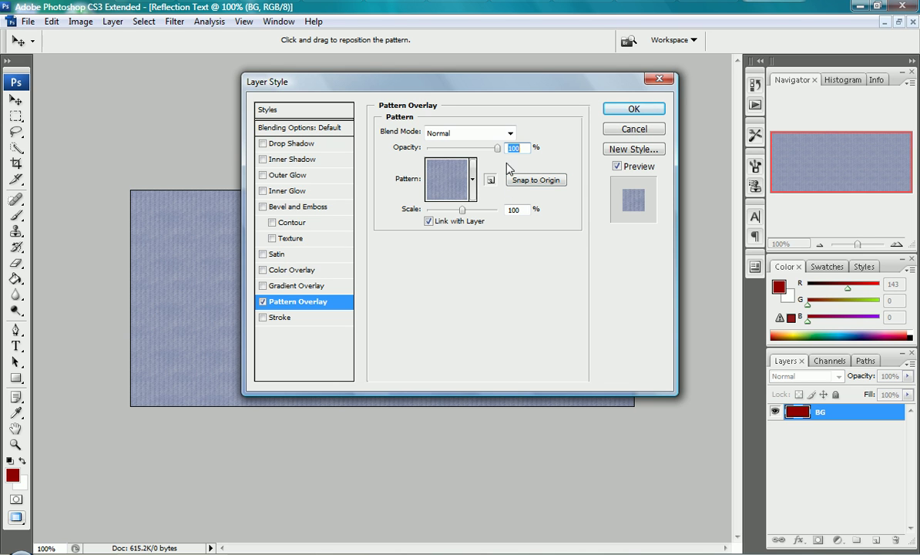
- Set the pattern overlay to Overlay blend mode, 40% opacity and 100% scale
{"action": "left_click", "coordinate": [509, 136]}
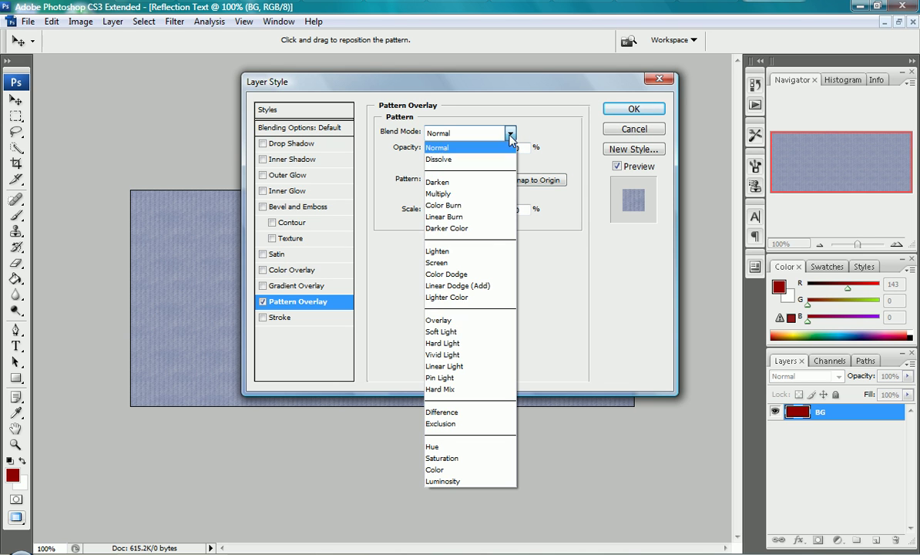
{"action": "left_click", "coordinate": [477, 321]}
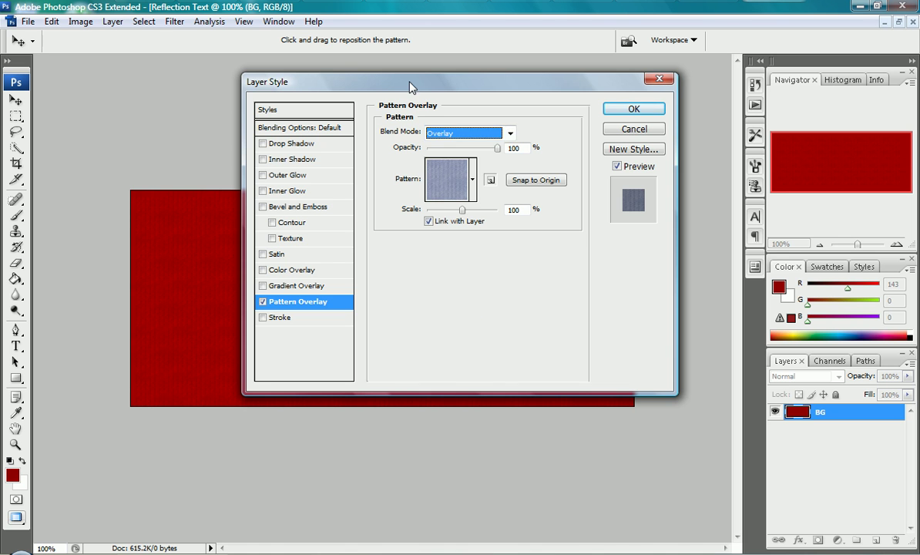
{"action": "left_click_drag", "start_coordinate": [396, 78], "coordinate": [346, 97]}
{"action": "left_click_drag", "start_coordinate": [456, 167], "coordinate": [443, 168]}
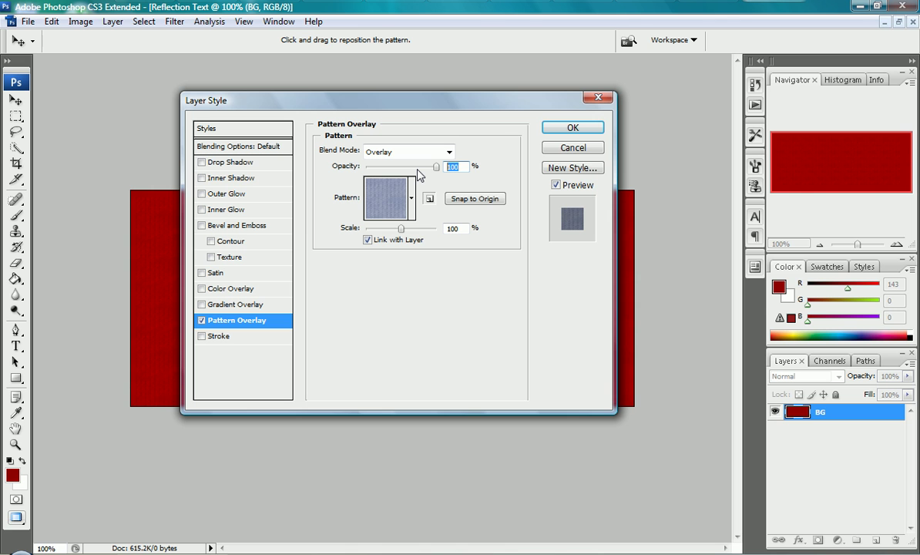
{"action": "type", "text": "40"}
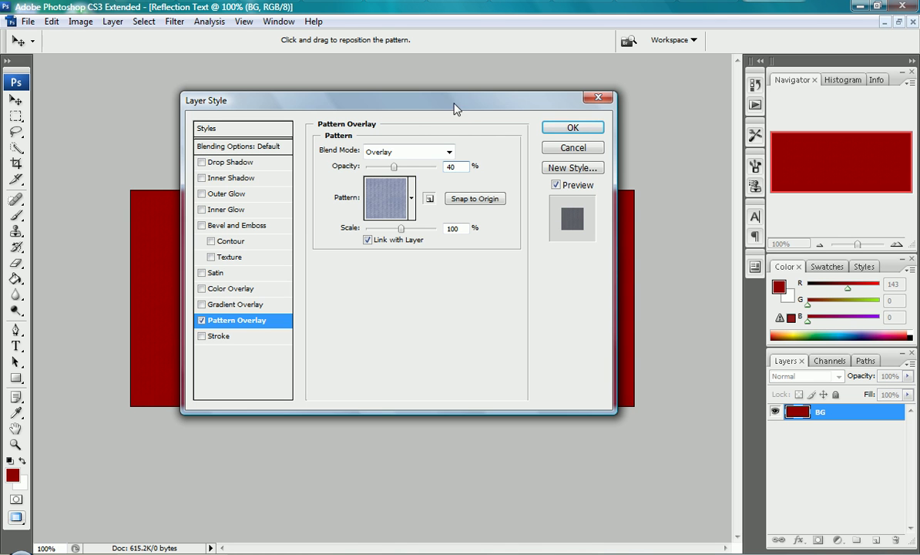
{"action": "left_click_drag", "start_coordinate": [456, 102], "coordinate": [434, 194]}
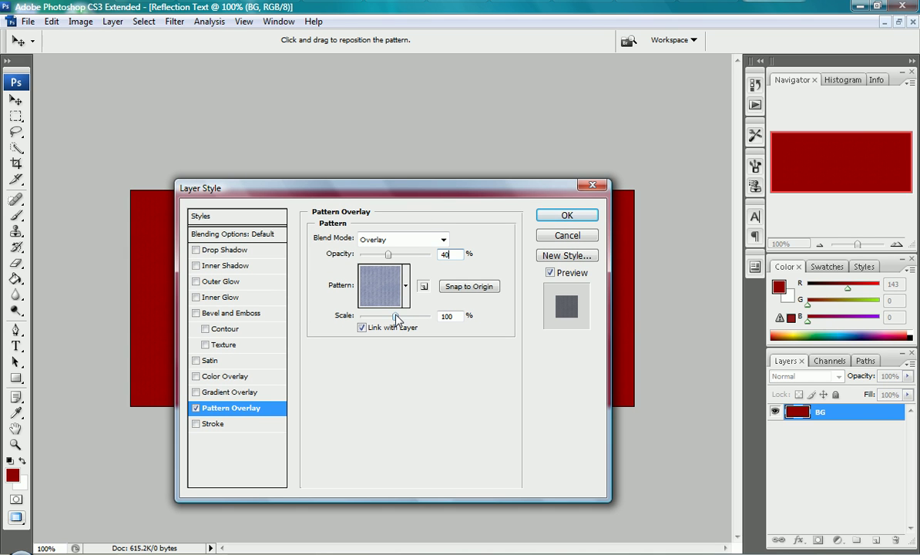
{"action": "mouse_move", "coordinate": [395, 318]}
{"action": "left_mouse_down"}
{"action": "mouse_move", "coordinate": [407, 319]}
{"action": "mouse_move", "coordinate": [394, 318]}
{"action": "left_mouse_up"}
{"action": "type", "text": "100"}
- Apply the pattern overlay, then pick the Type tool with Copperplate Gothic Bold font
{"action": "left_click", "coordinate": [565, 216]}
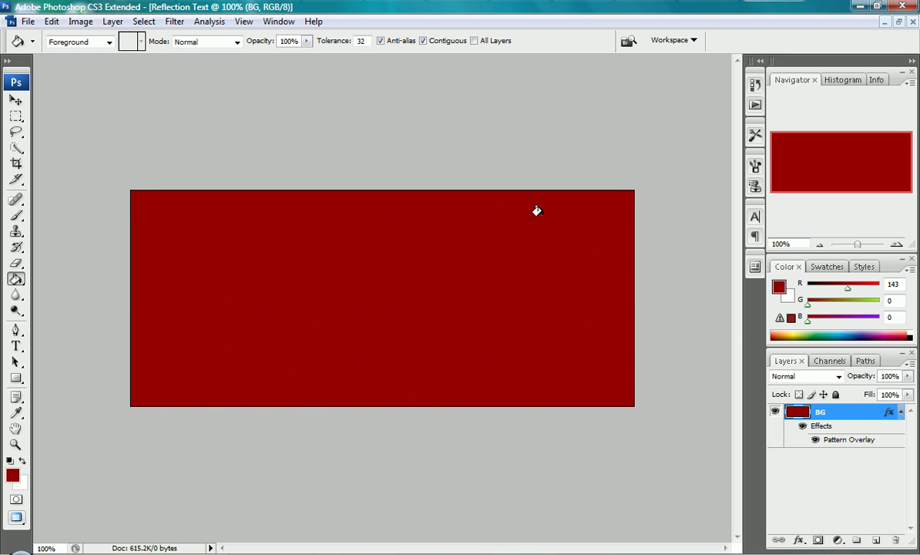
{"action": "left_click", "coordinate": [901, 413]}
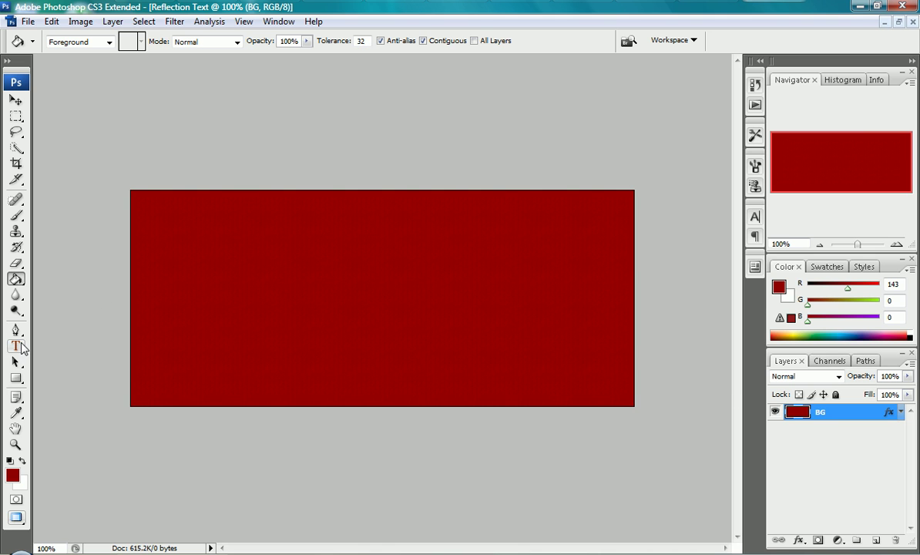
{"action": "left_click", "coordinate": [16, 347]}
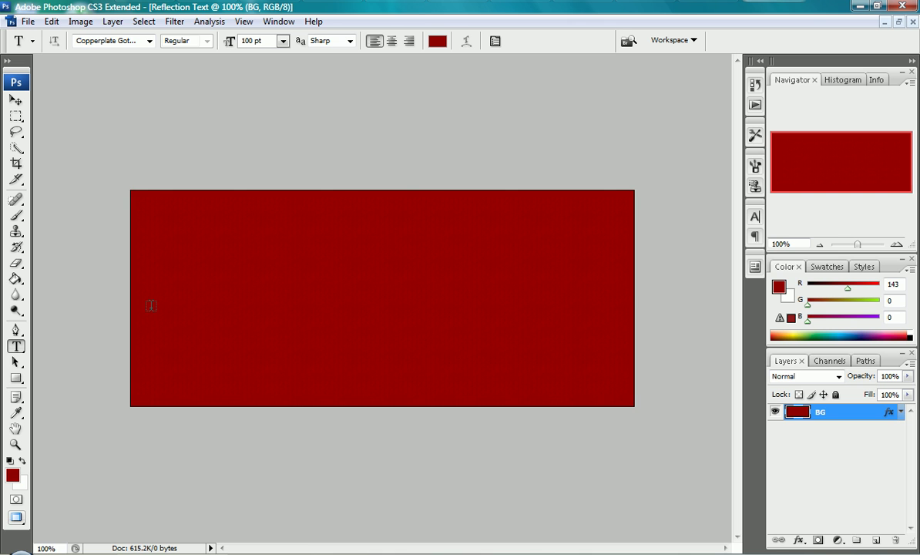
{"action": "left_click", "coordinate": [150, 41]}
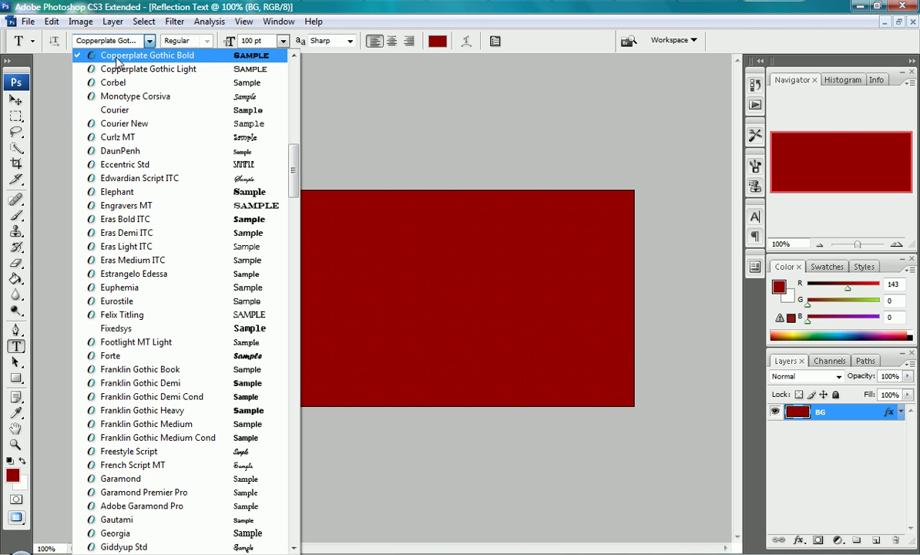
{"action": "left_click", "coordinate": [179, 44]}
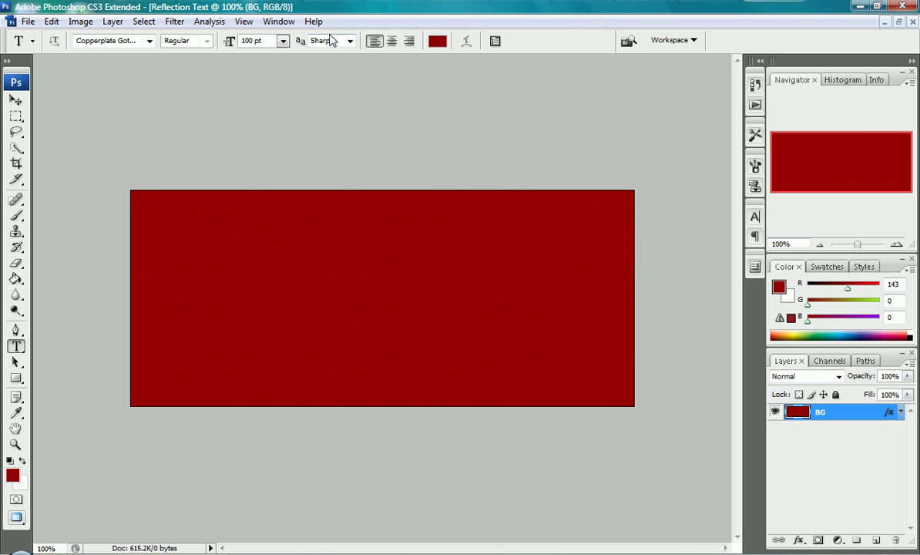
- Set Sharp anti-aliasing and pure black (000000) as the text colour
{"action": "left_click", "coordinate": [354, 44]}
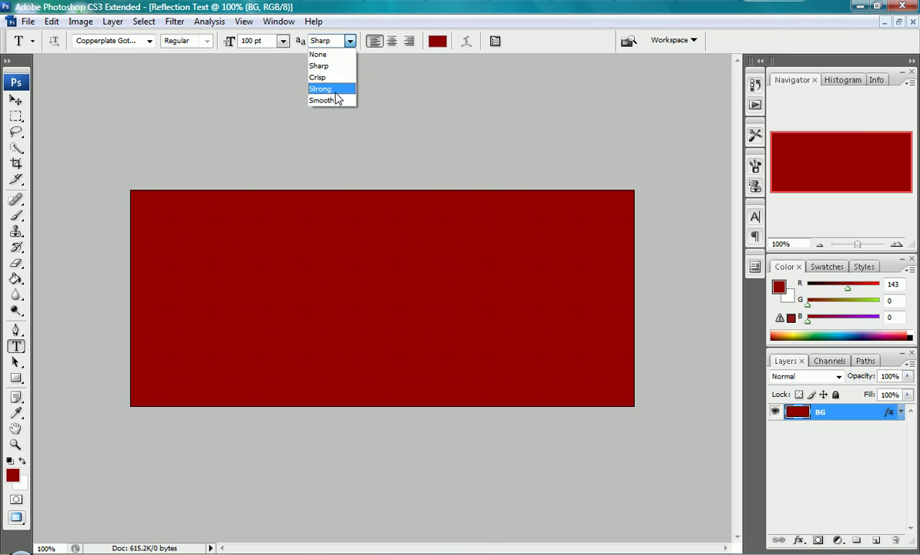
{"action": "left_click", "coordinate": [322, 65]}
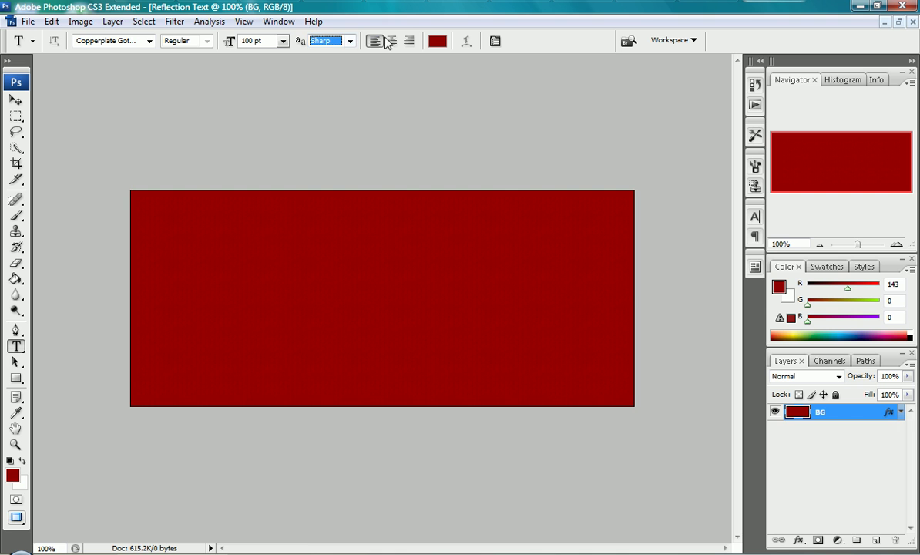
{"action": "left_click", "coordinate": [438, 41]}
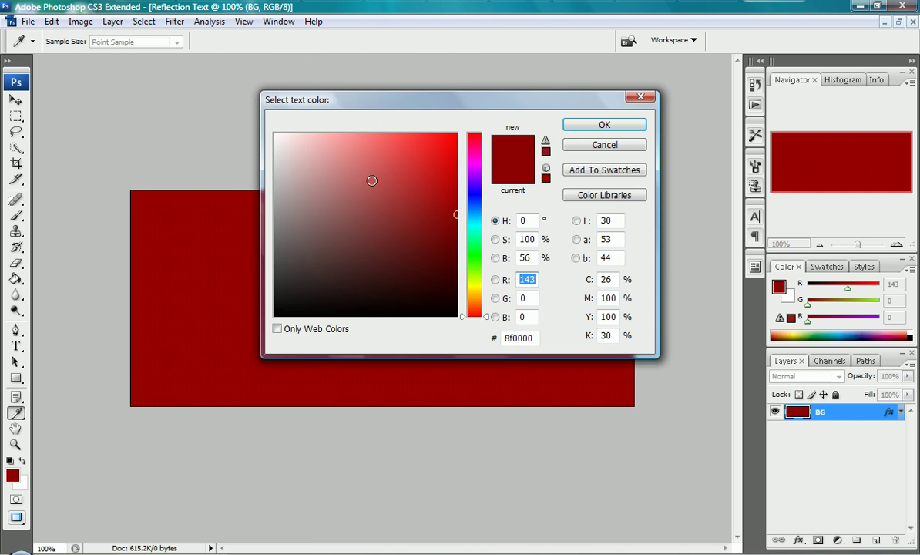
{"action": "left_click_drag", "start_coordinate": [372, 180], "coordinate": [243, 312]}
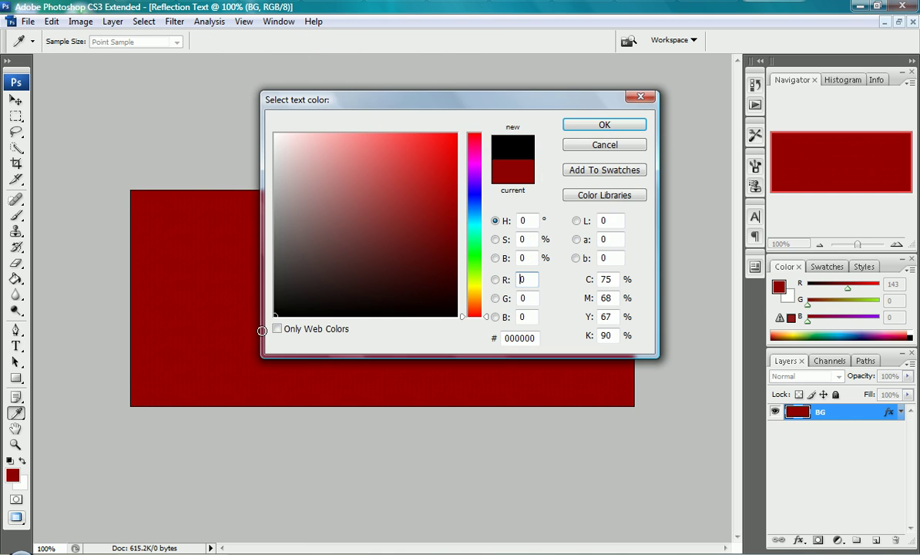
{"action": "left_click", "coordinate": [587, 128]}
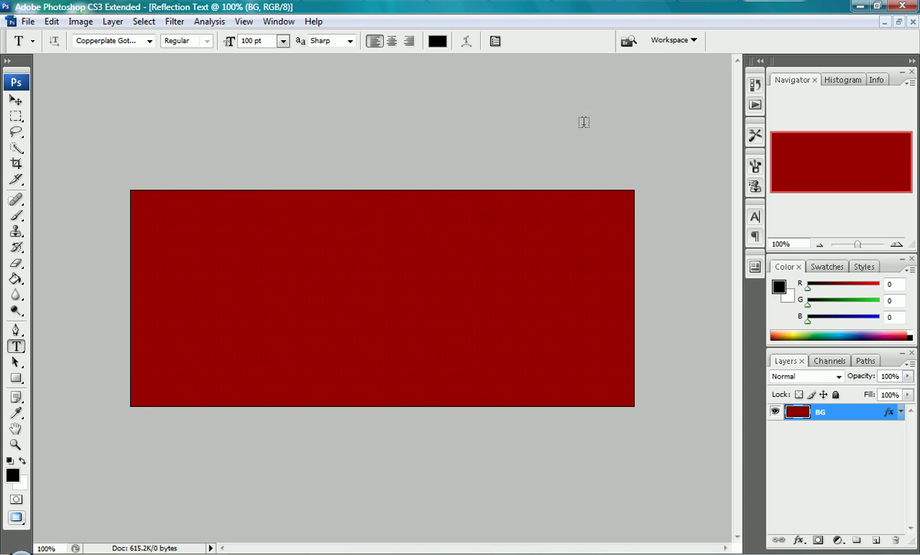
- Type 'Photoshop' on the canvas and move it to the centre of the red background
{"action": "left_click", "coordinate": [142, 299]}
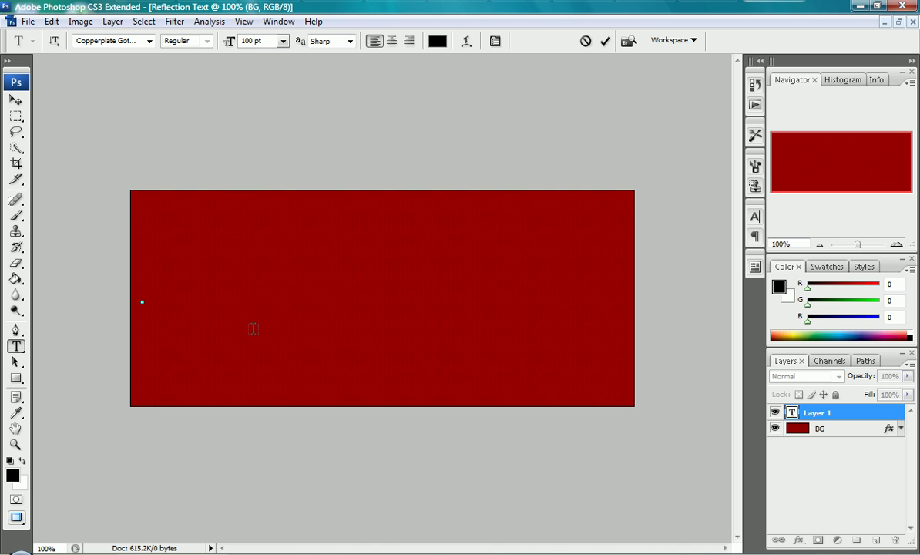
{"action": "type", "text": "Photoshop"}
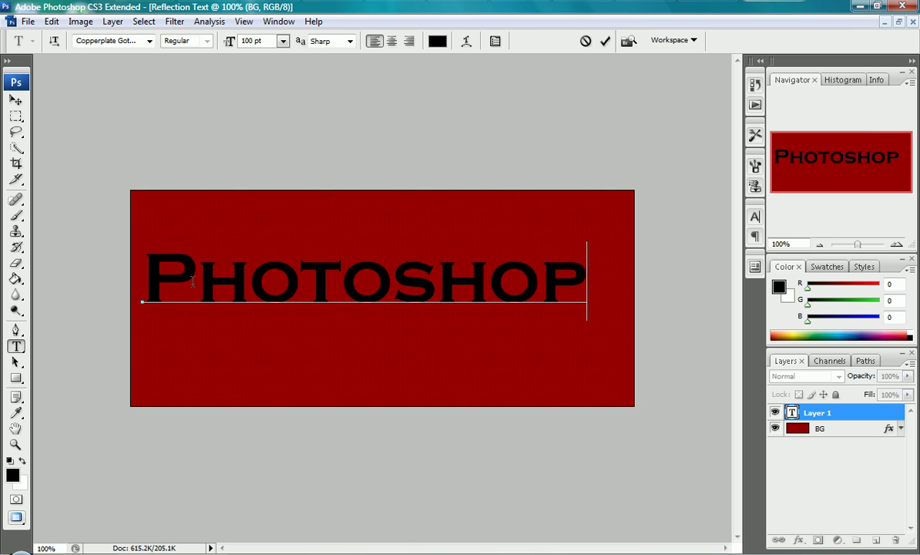
{"action": "left_click", "coordinate": [604, 42]}
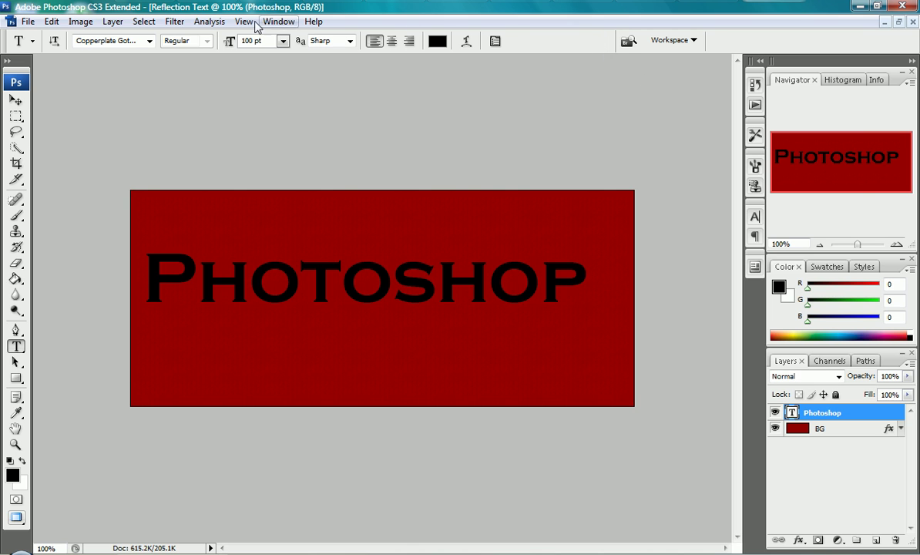
{"action": "left_click", "coordinate": [16, 100]}
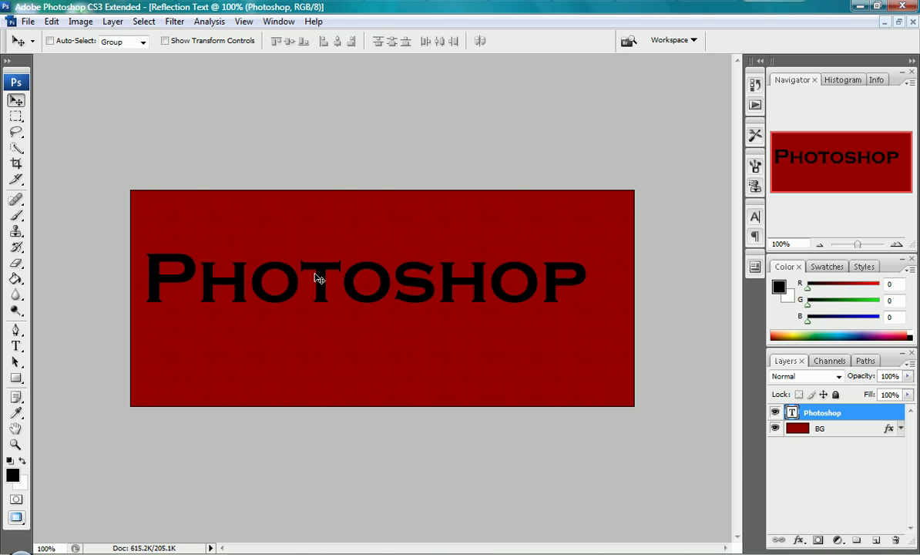
{"action": "left_click_drag", "start_coordinate": [317, 282], "coordinate": [337, 276]}
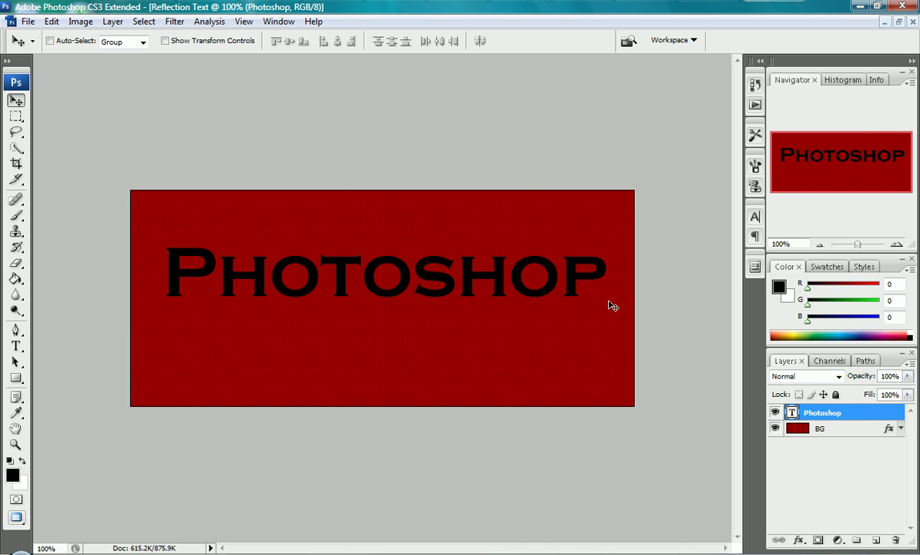
- Duplicate the Photoshop text layer as a new layer named 'reflection'
{"action": "left_click", "coordinate": [113, 21]}
{"action": "left_click", "coordinate": [122, 47]}
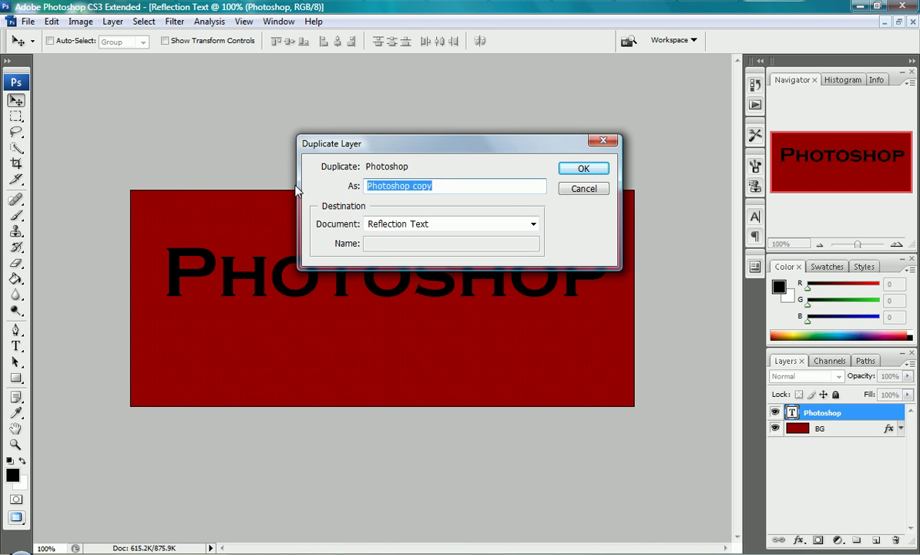
{"action": "type", "text": "reflection"}
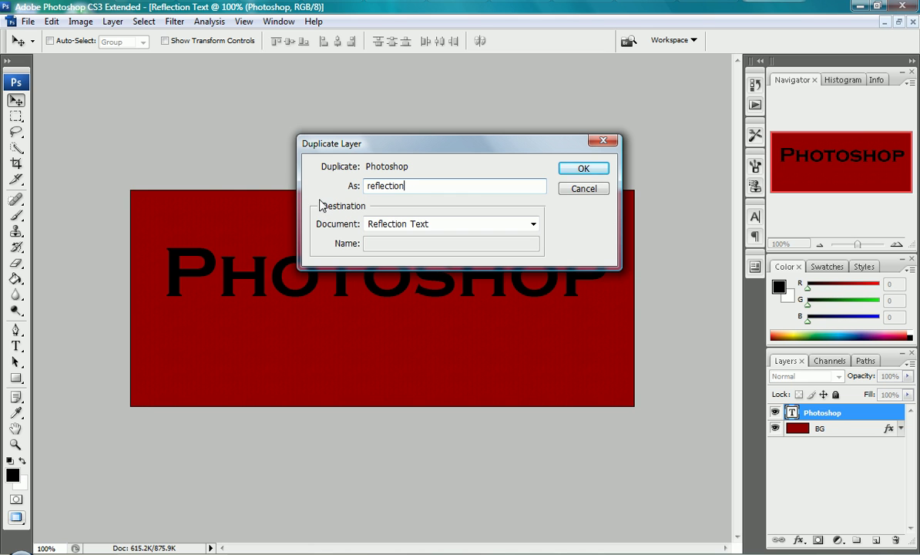
{"action": "left_click", "coordinate": [581, 169]}
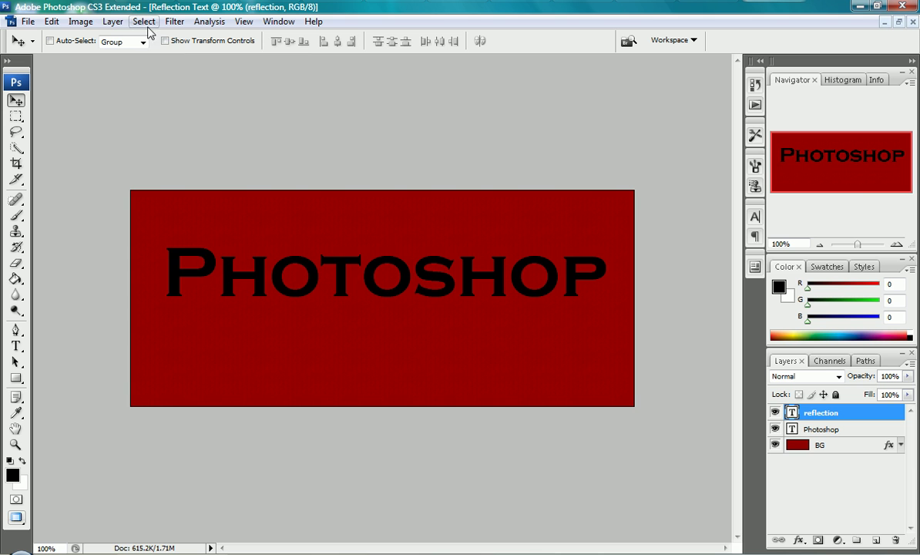
- Rasterize the reflection type layer into plain pixels
{"action": "left_click", "coordinate": [115, 23]}
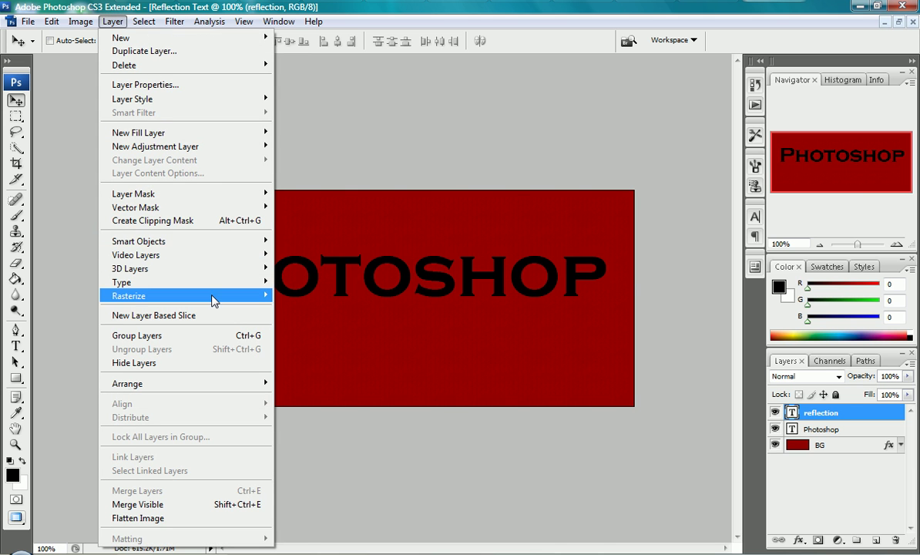
{"action": "mouse_move", "coordinate": [212, 296]}
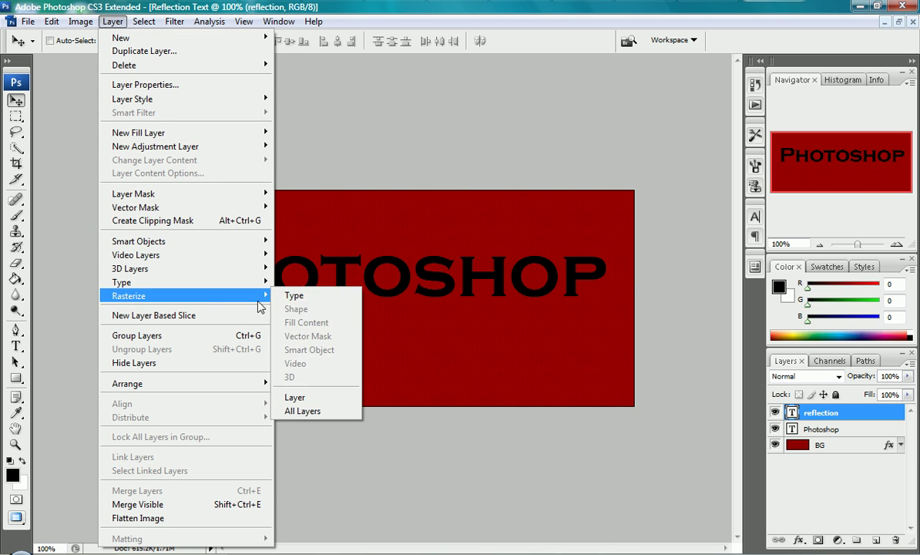
{"action": "left_click", "coordinate": [307, 297]}
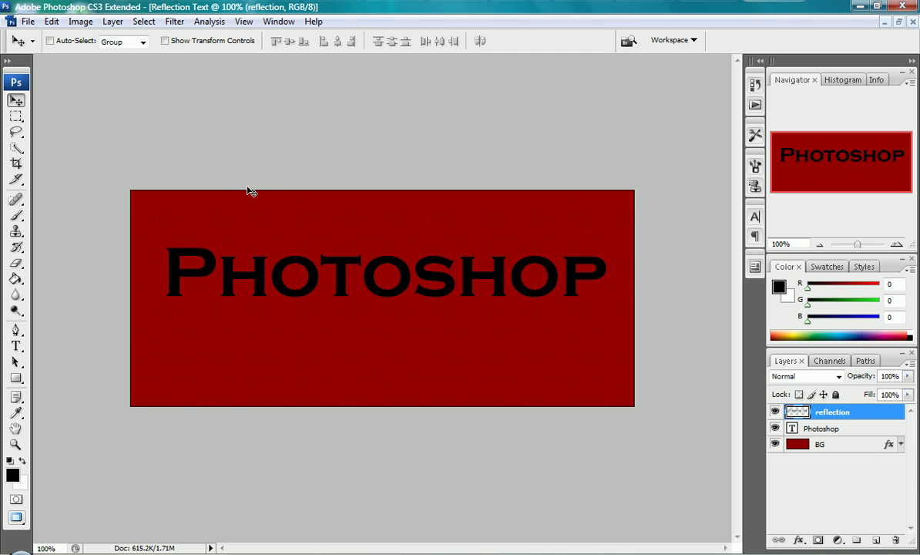
- Flip the reflection layer vertically
{"action": "left_click", "coordinate": [47, 23]}
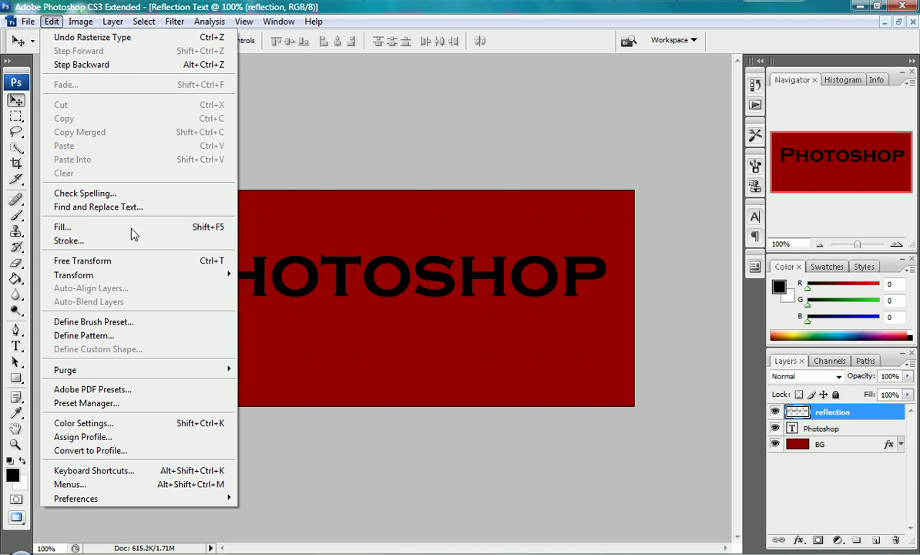
{"action": "mouse_move", "coordinate": [191, 282]}
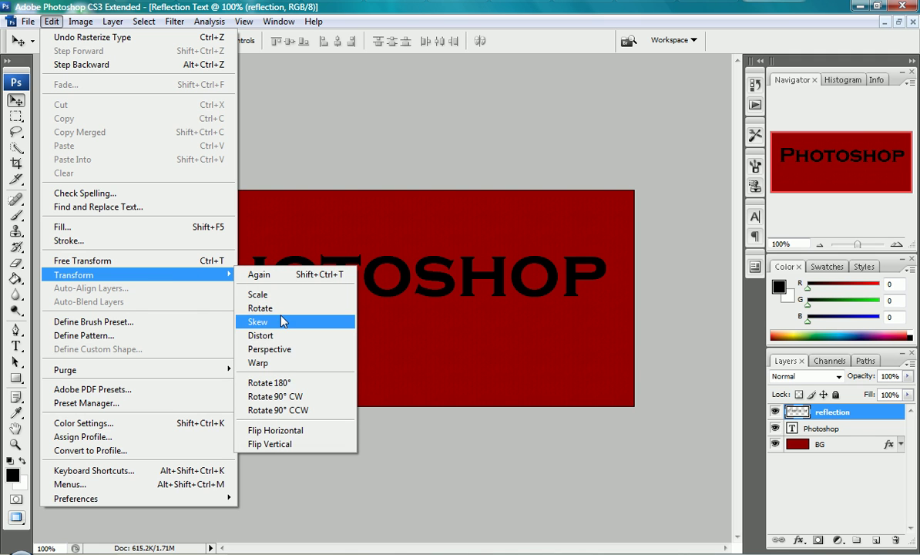
{"action": "left_click", "coordinate": [321, 447]}
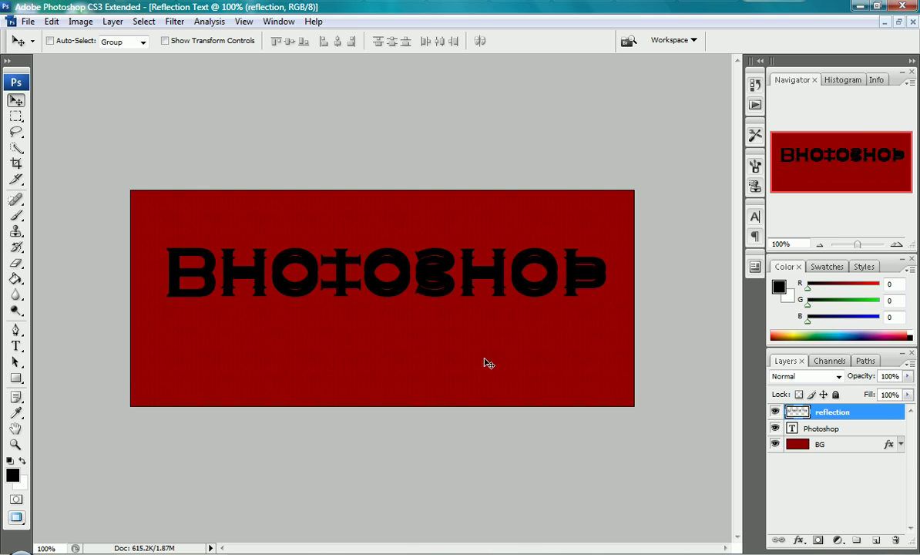
- Nudge the flipped copy down until it sits just beneath the original text
{"action": "mouse_move", "coordinate": [17, 104]}
{"action": "key", "text": "shift+Down"}
{"action": "key", "text": "shift+Down"}
{"action": "key", "text": "shift+Down"}
{"action": "key", "text": "shift+Down"}
{"action": "key", "text": "shift+Down"}
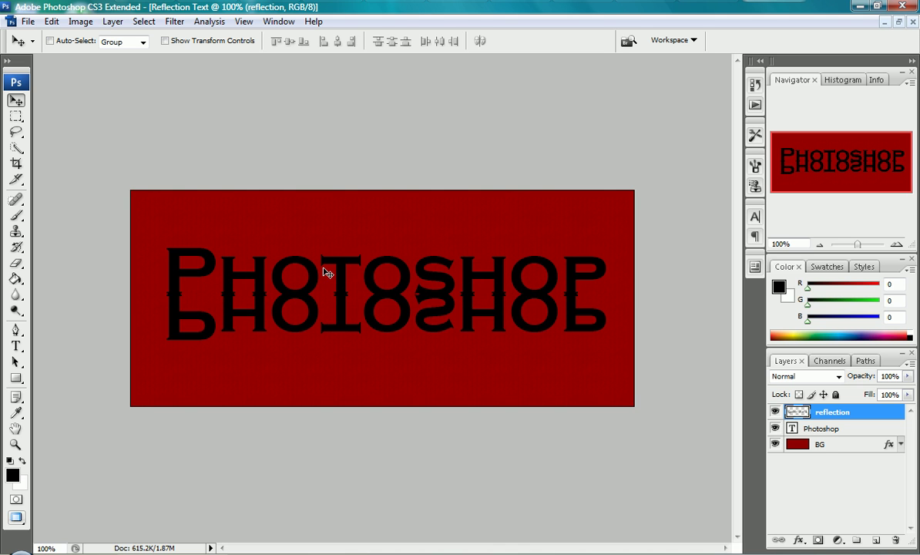
{"action": "key", "text": "shift+Down"}
{"action": "key", "text": "Up"}
{"action": "key", "text": "Up"}
{"action": "key", "text": "Up"}
{"action": "key", "text": "Up"}
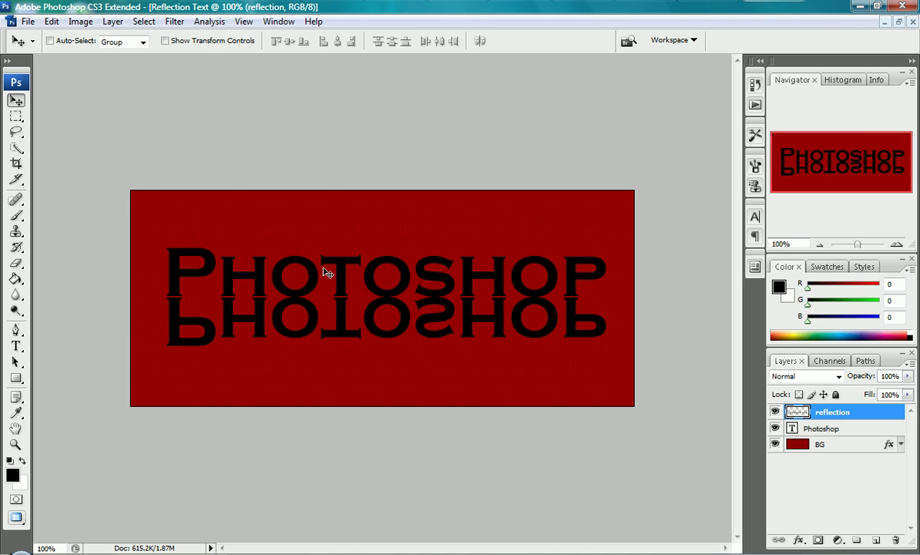
{"action": "key", "text": "Up"}
{"action": "key", "text": "Up"}
{"action": "key", "text": "Up"}
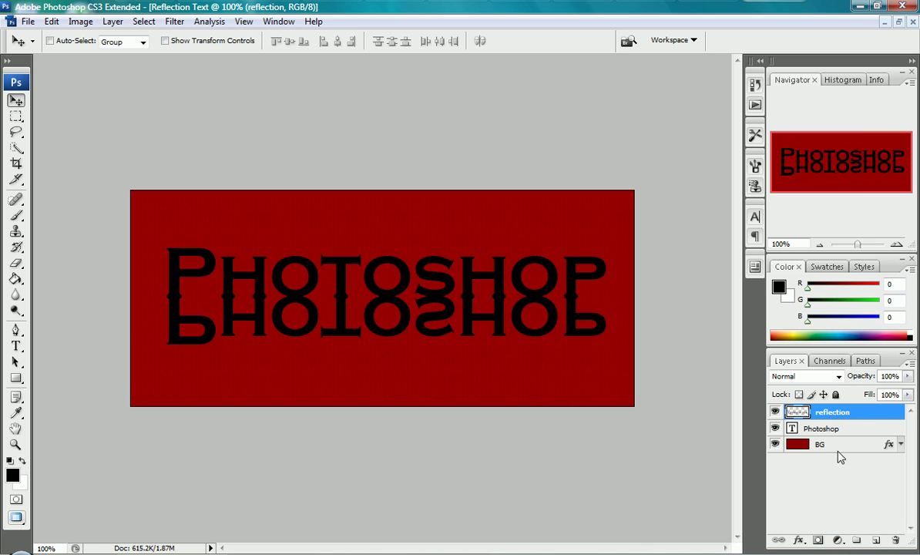
- Add a layer mask to the reflection and drag a vertical black-to-white gradient so it fades downward
{"action": "left_click", "coordinate": [817, 539]}
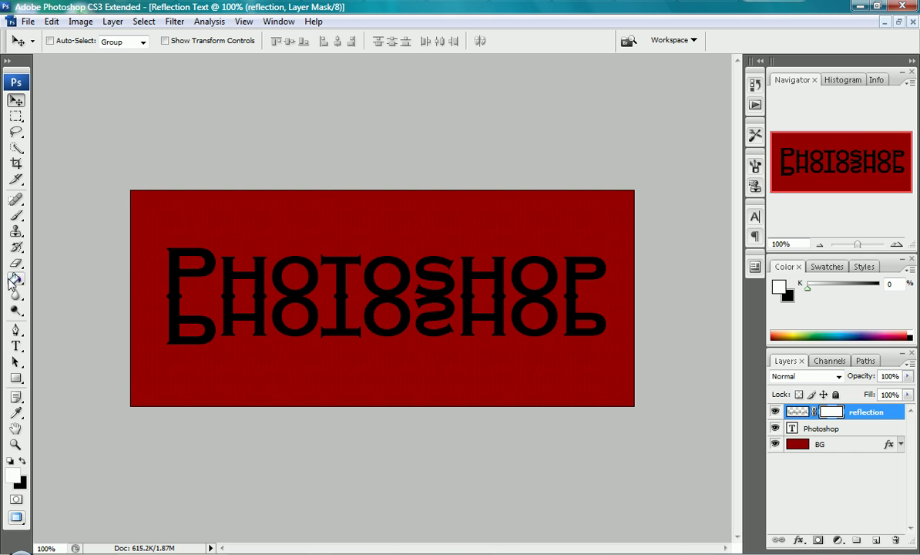
{"action": "left_click", "coordinate": [19, 282]}
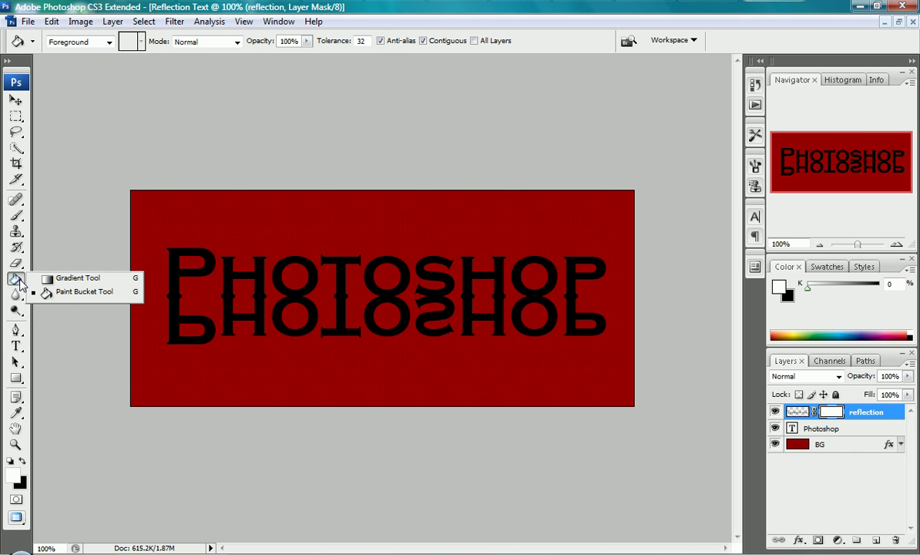
{"action": "left_click", "coordinate": [55, 278]}
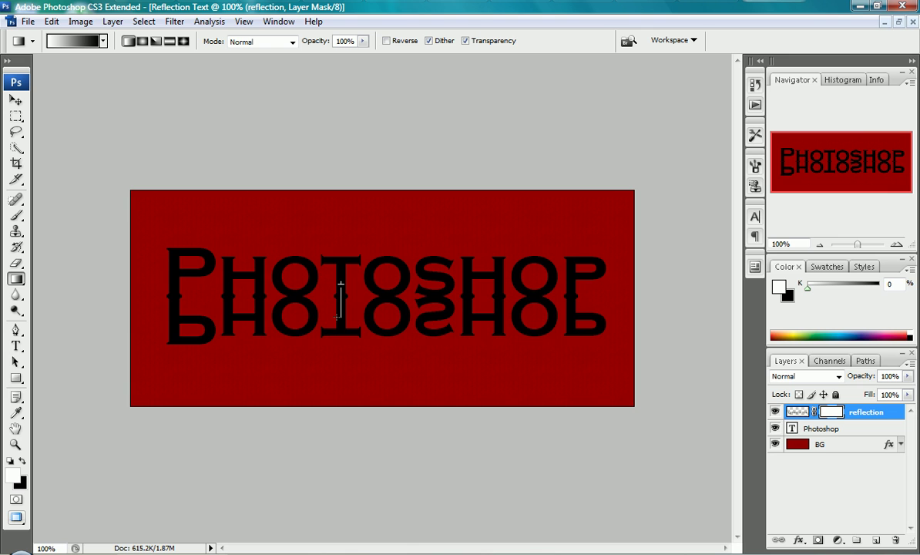
{"action": "left_click_drag", "start_coordinate": [337, 316], "coordinate": [336, 317]}
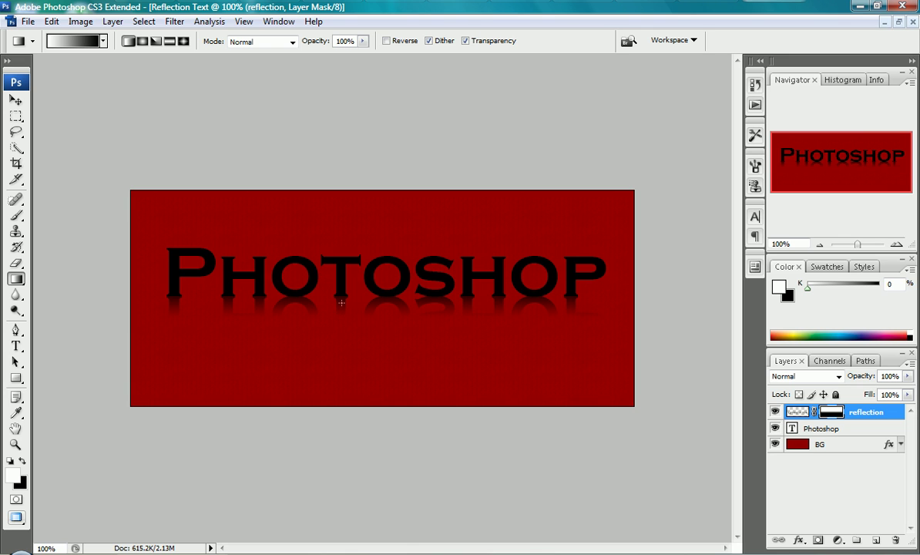
{"action": "left_click_drag", "start_coordinate": [341, 280], "coordinate": [340, 324]}
- Select the reflection layer's image thumbnail so its pixels, not the mask, are targeted
{"action": "left_click", "coordinate": [798, 413]}
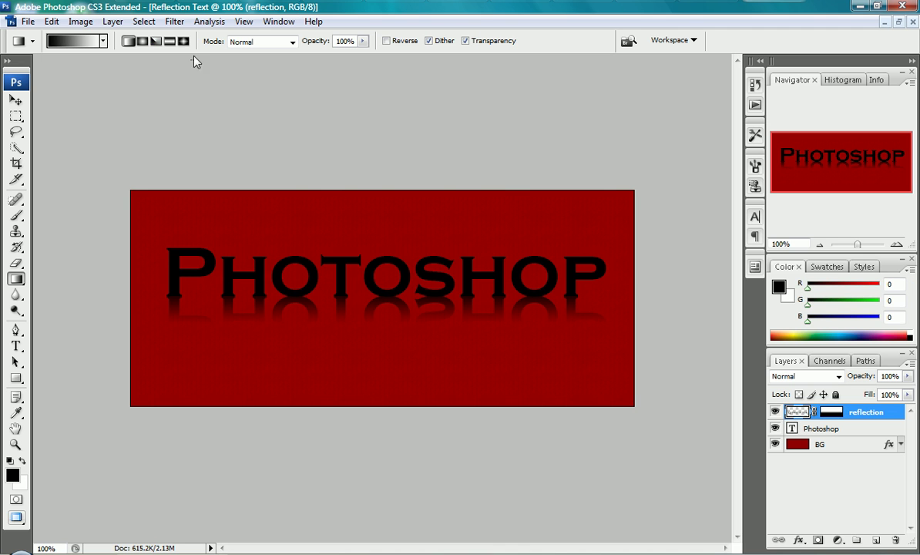
- Apply a Ripple distortion to the reflection with Amount 200 and Size Small
{"action": "left_click", "coordinate": [173, 23]}
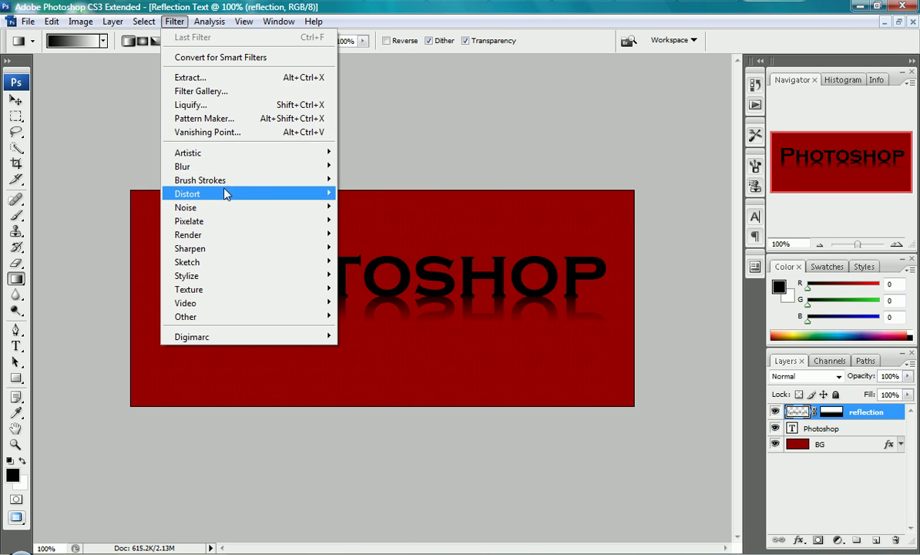
{"action": "mouse_move", "coordinate": [226, 193]}
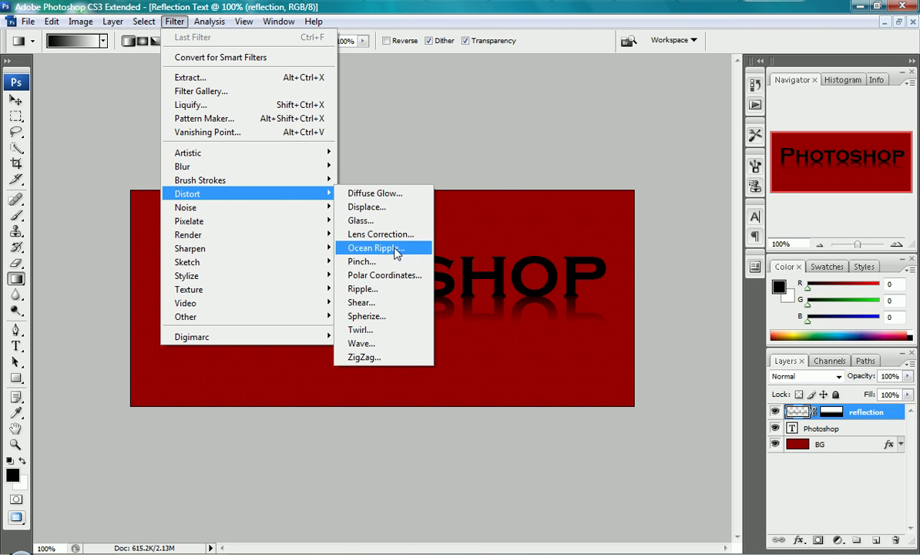
{"action": "left_click", "coordinate": [395, 297]}
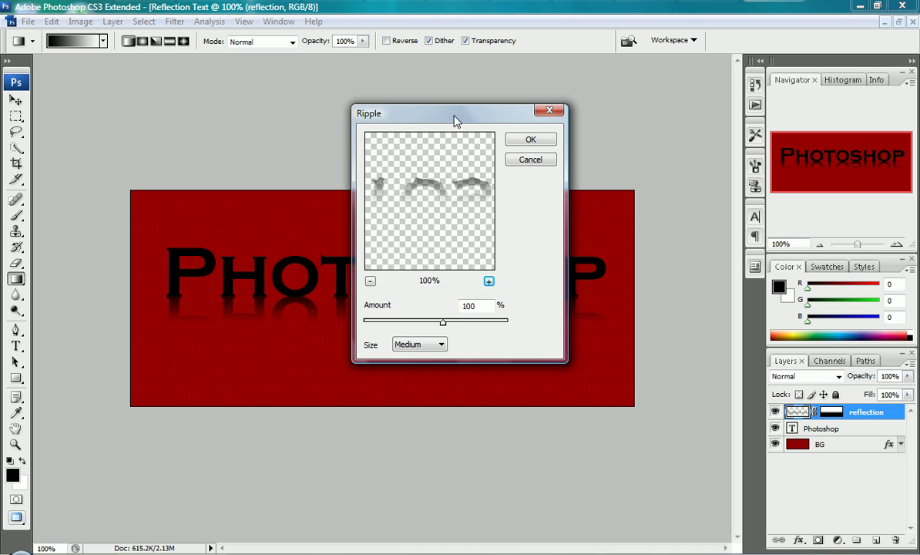
{"action": "left_click_drag", "start_coordinate": [460, 113], "coordinate": [592, 141]}
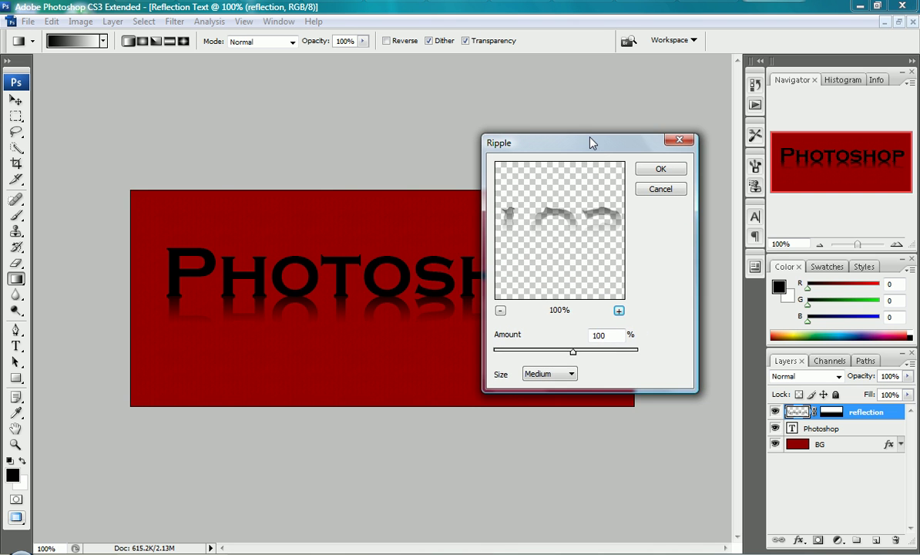
{"action": "double_click", "coordinate": [616, 336]}
{"action": "type", "text": "200"}
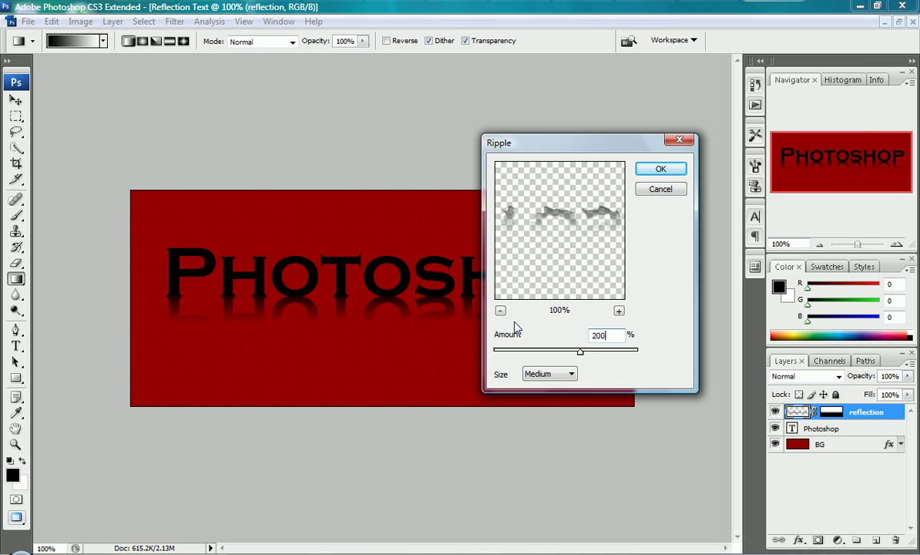
{"action": "left_click", "coordinate": [550, 374]}
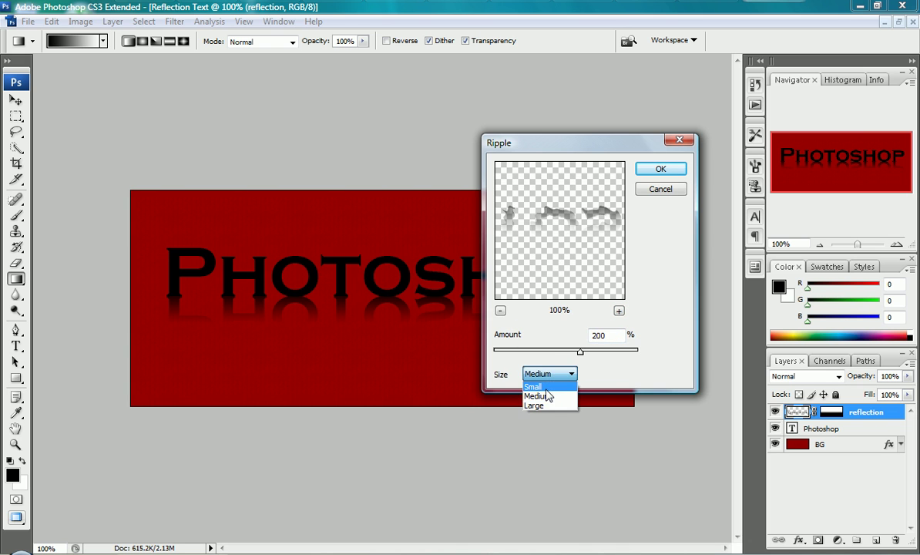
{"action": "left_click", "coordinate": [546, 388]}
{"action": "left_click", "coordinate": [647, 170]}
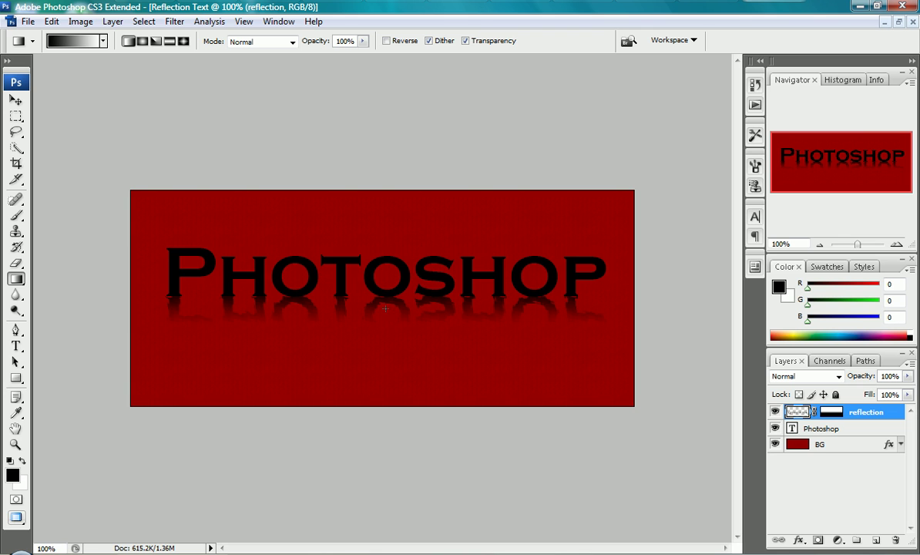
{"action": "left_click", "coordinate": [15, 101]}
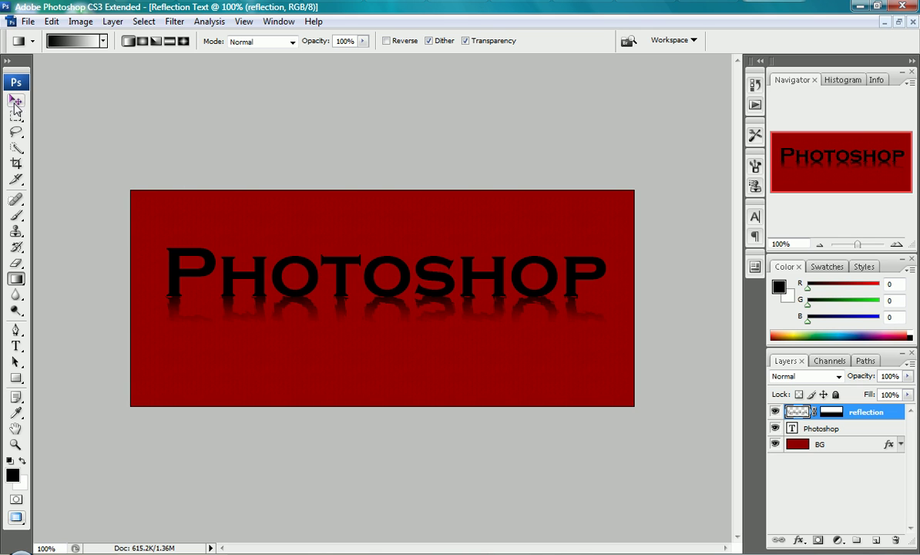